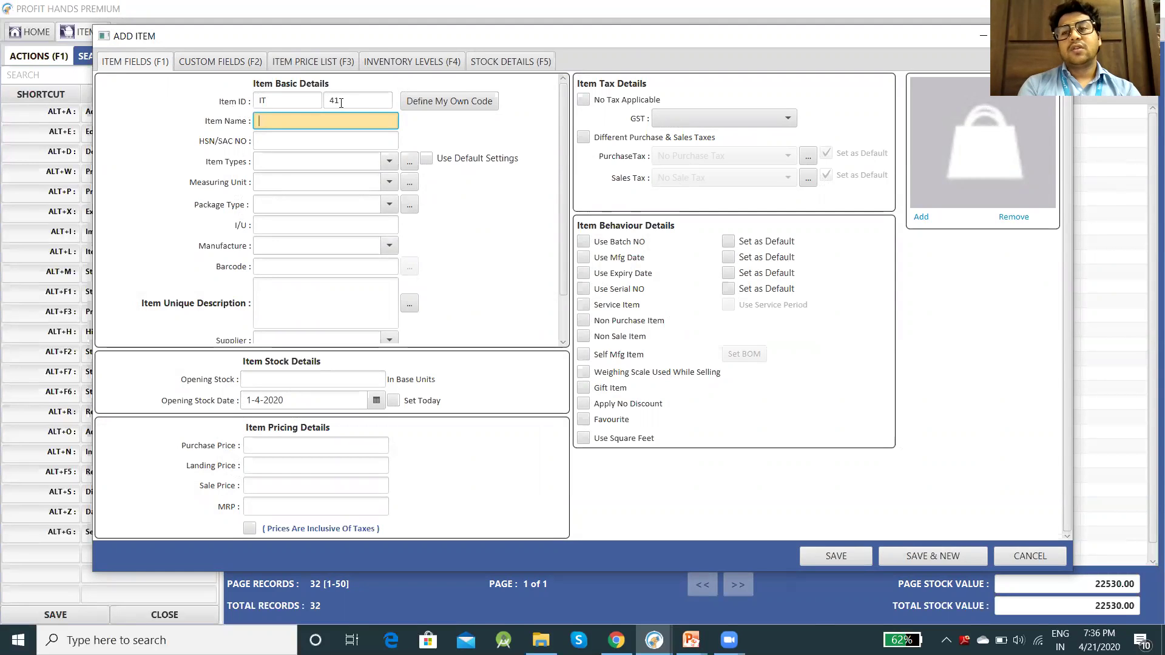
- Try defining a custom item ID with prefix qq and number 21, and discard the new item
{"action": "left_click", "coordinate": [441, 107]}
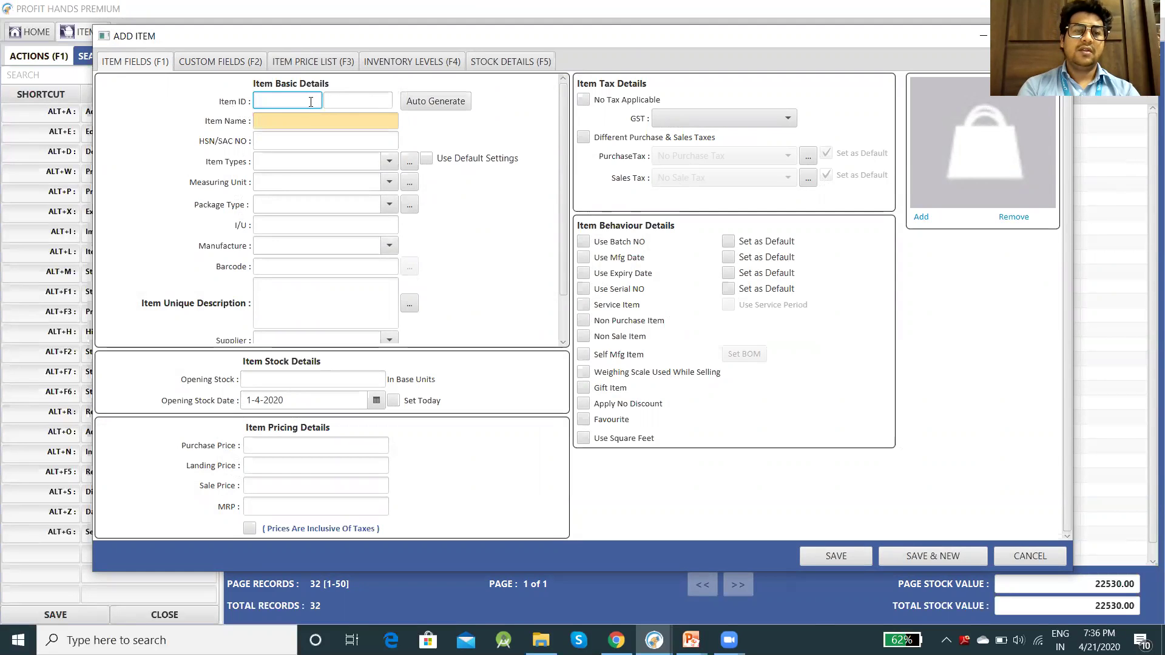
{"action": "type", "text": "qq"}
{"action": "key", "text": "Tab"}
{"action": "type", "text": "21"}
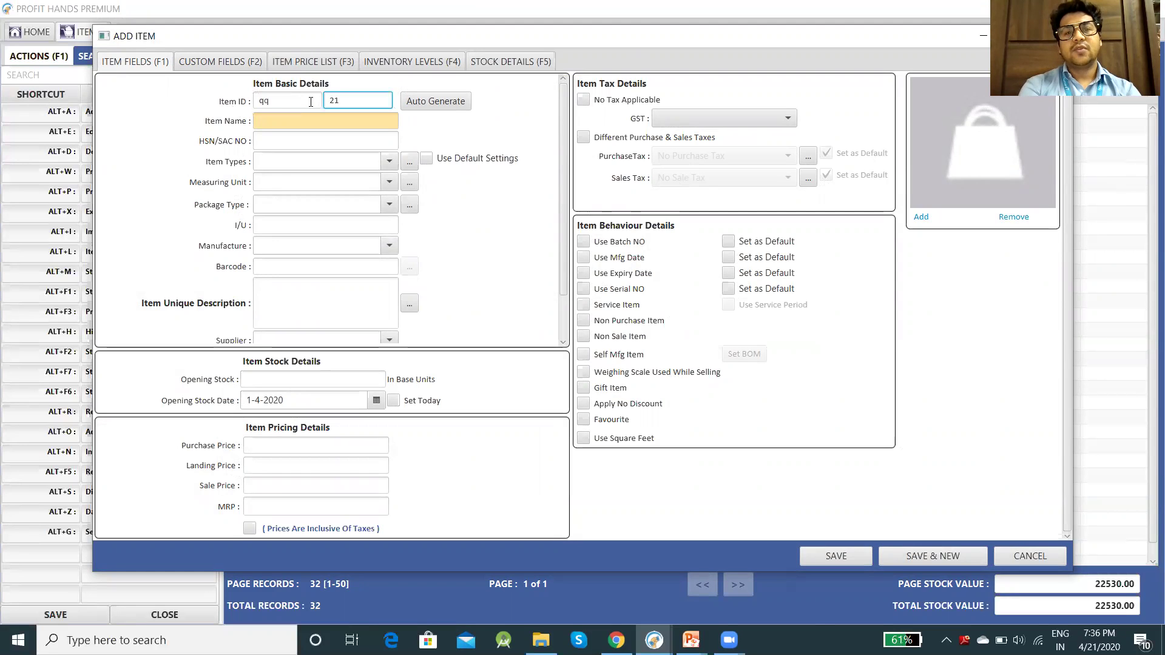
{"action": "key", "text": "Tab"}
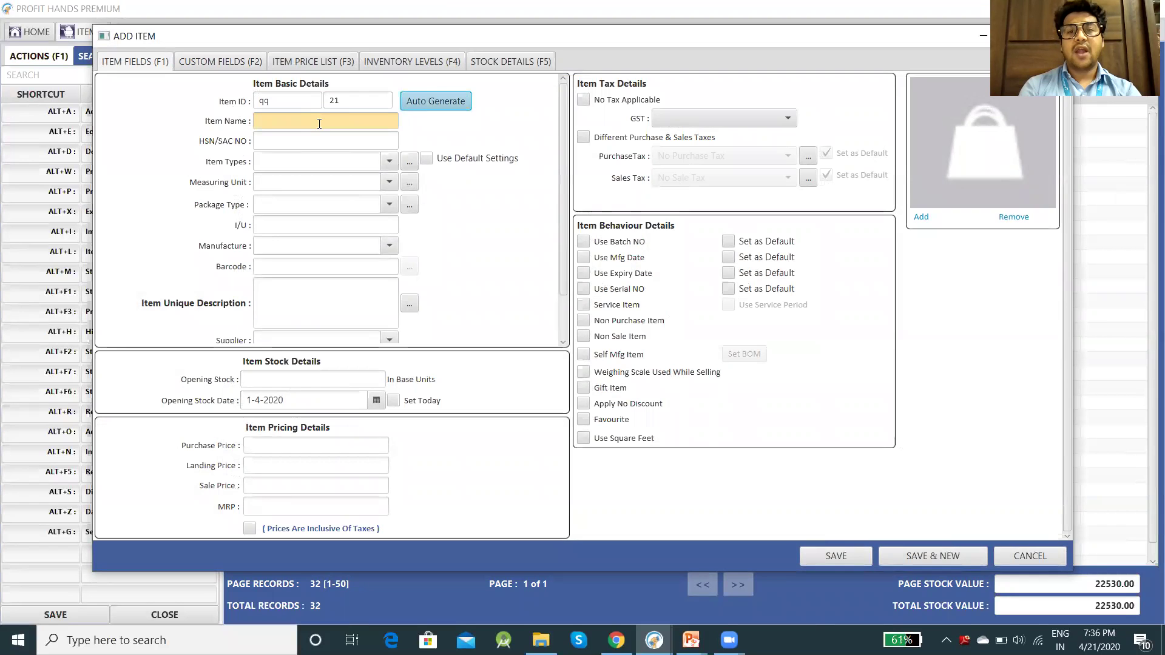
{"action": "left_click", "coordinate": [1029, 557]}
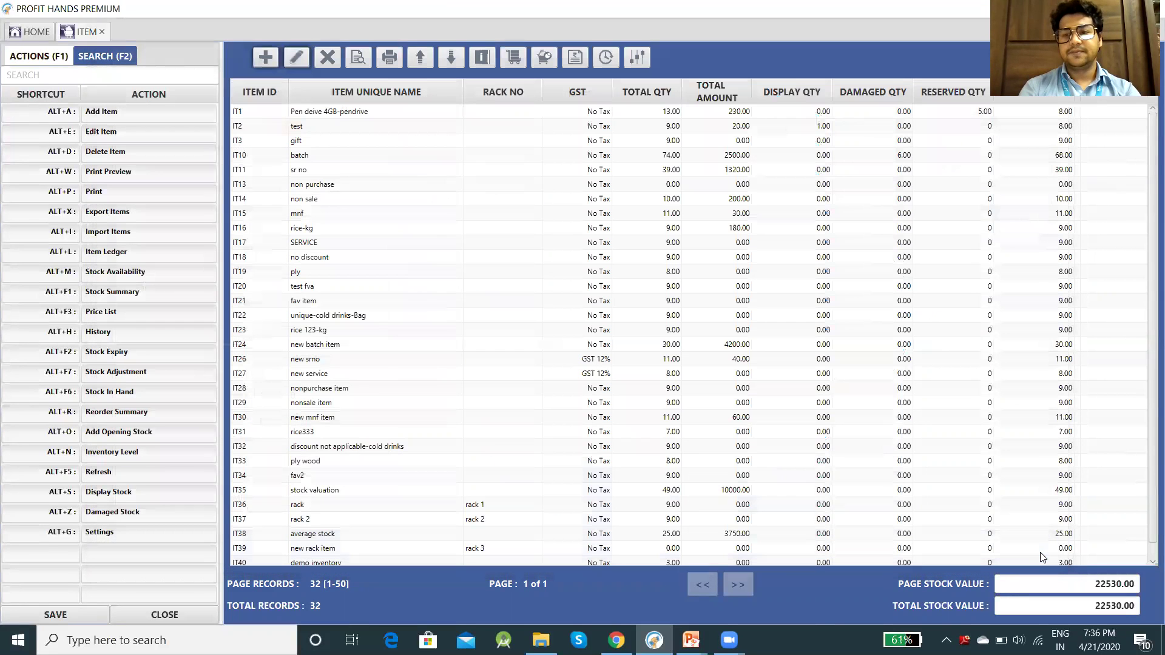
- Examine the item ID prefix and sequence number in the company book details of humanit, leaving the settings unchanged
{"action": "left_click", "coordinate": [27, 32]}
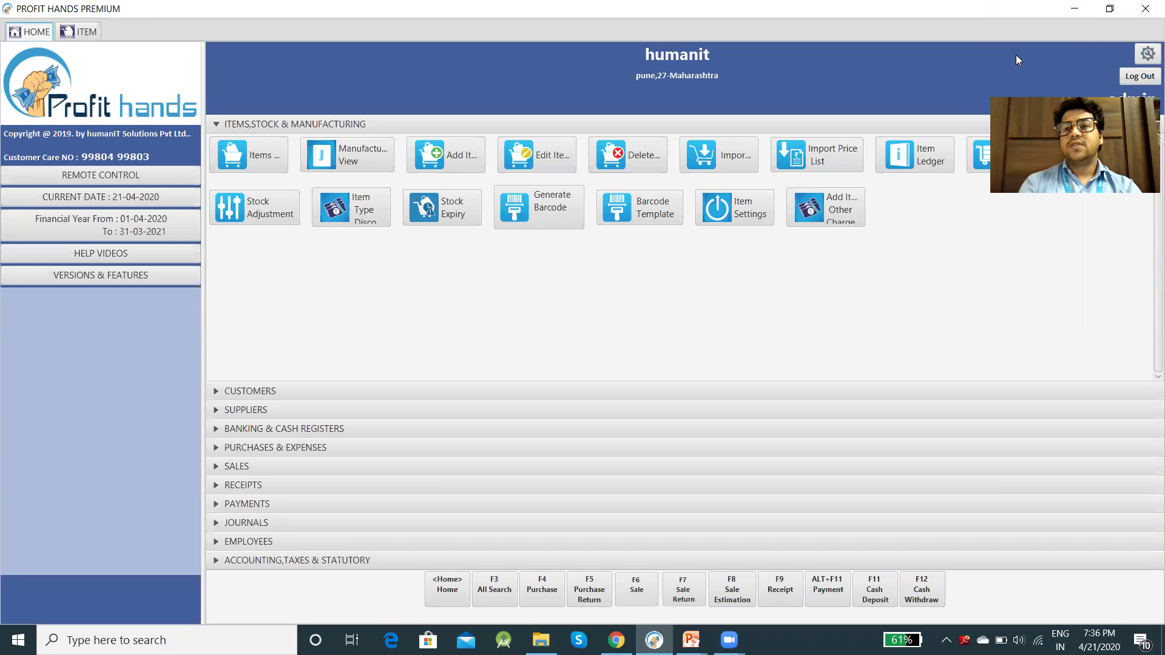
{"action": "left_click", "coordinate": [1146, 56]}
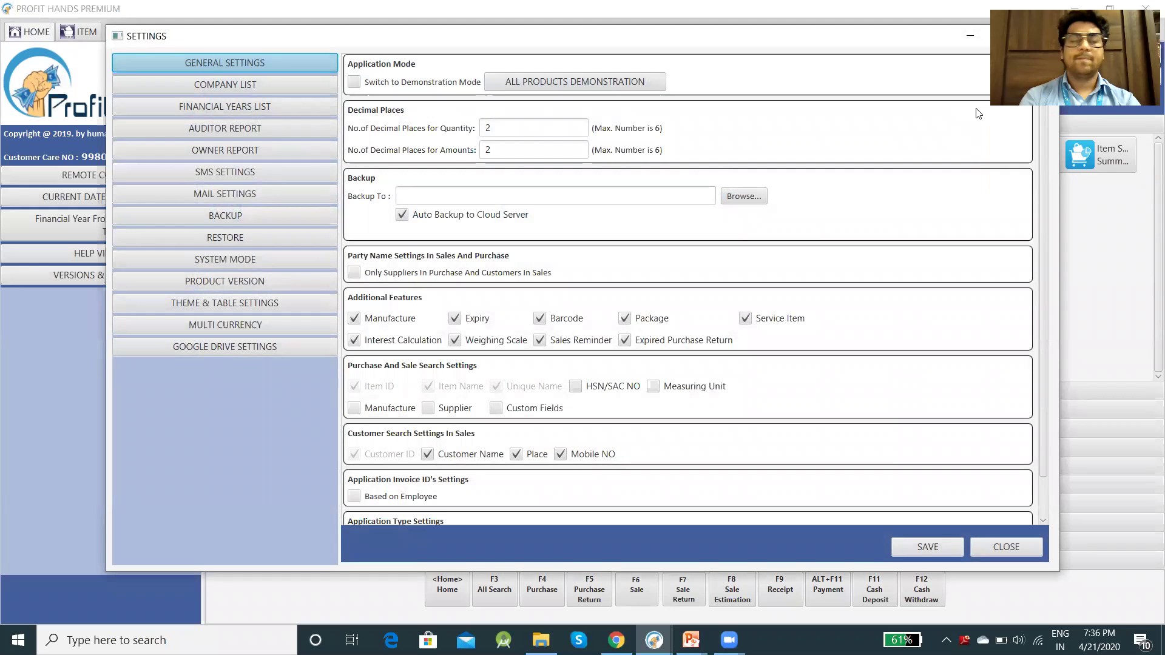
{"action": "left_click", "coordinate": [233, 86]}
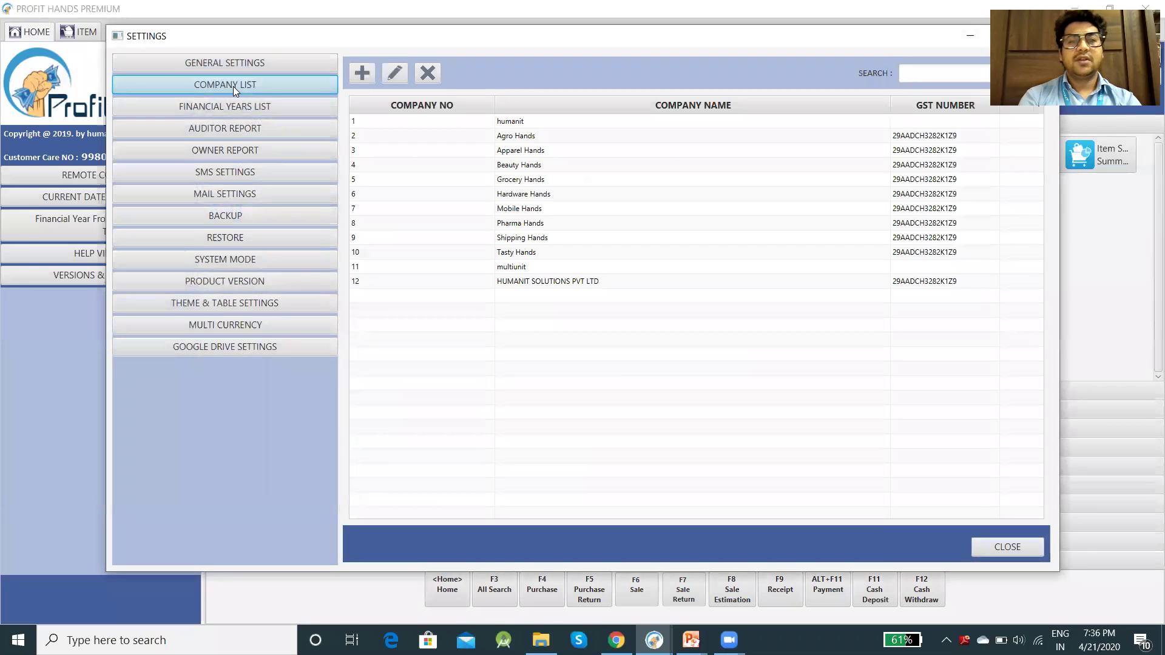
{"action": "left_click", "coordinate": [510, 124]}
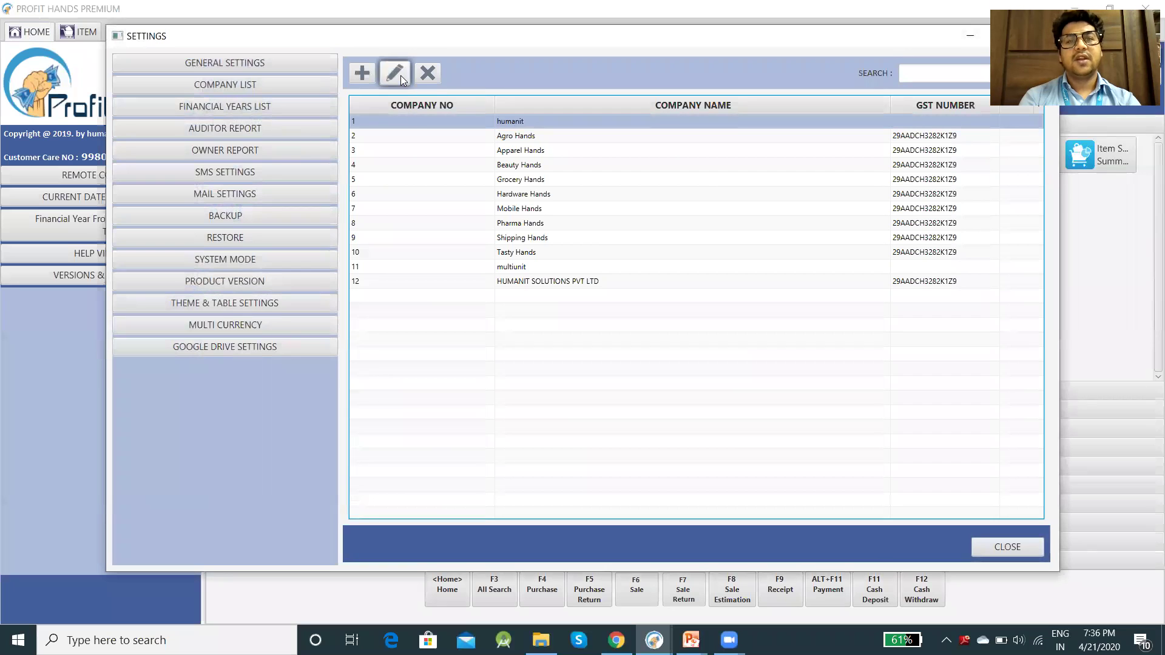
{"action": "left_click", "coordinate": [400, 75]}
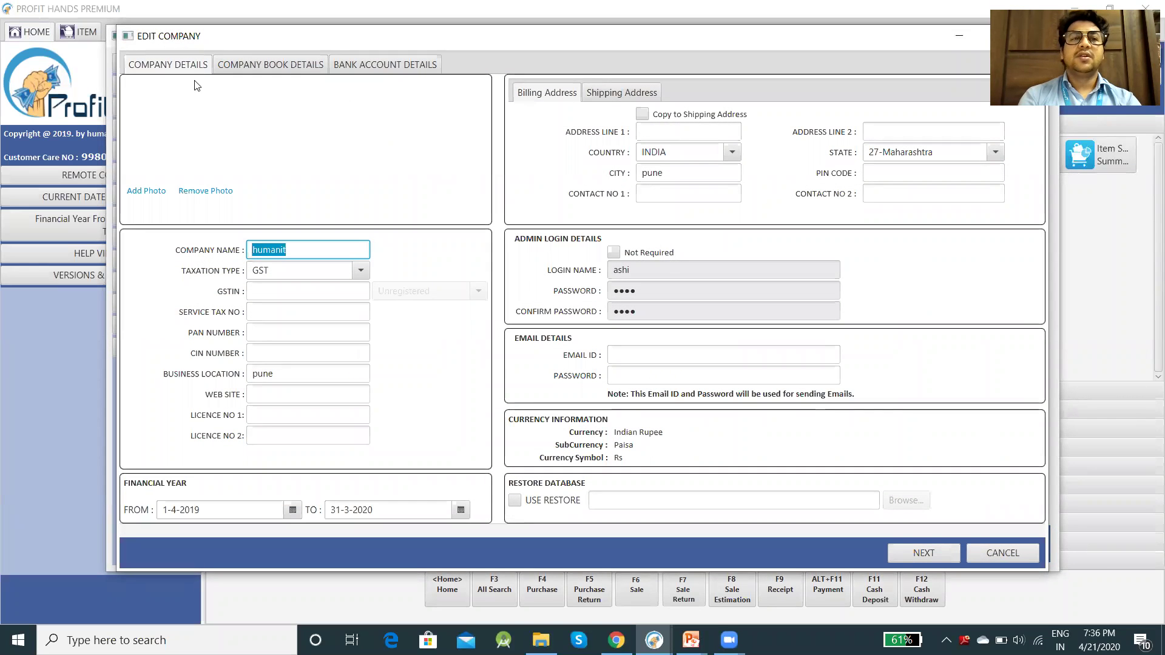
{"action": "left_click", "coordinate": [255, 66]}
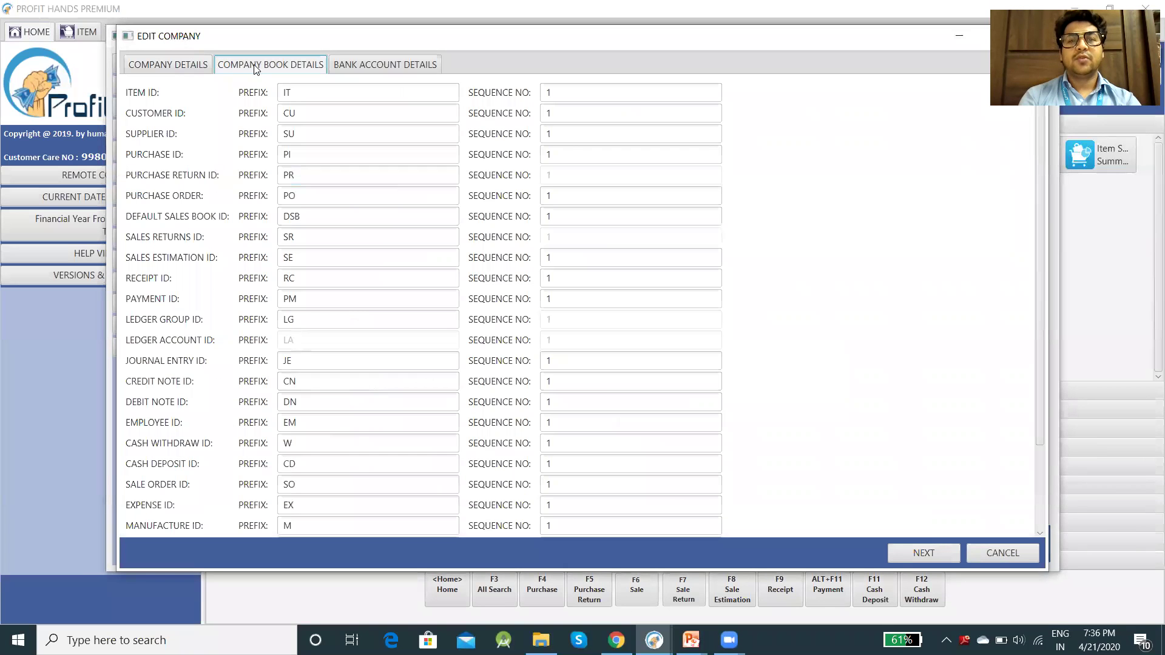
{"action": "left_click", "coordinate": [342, 99]}
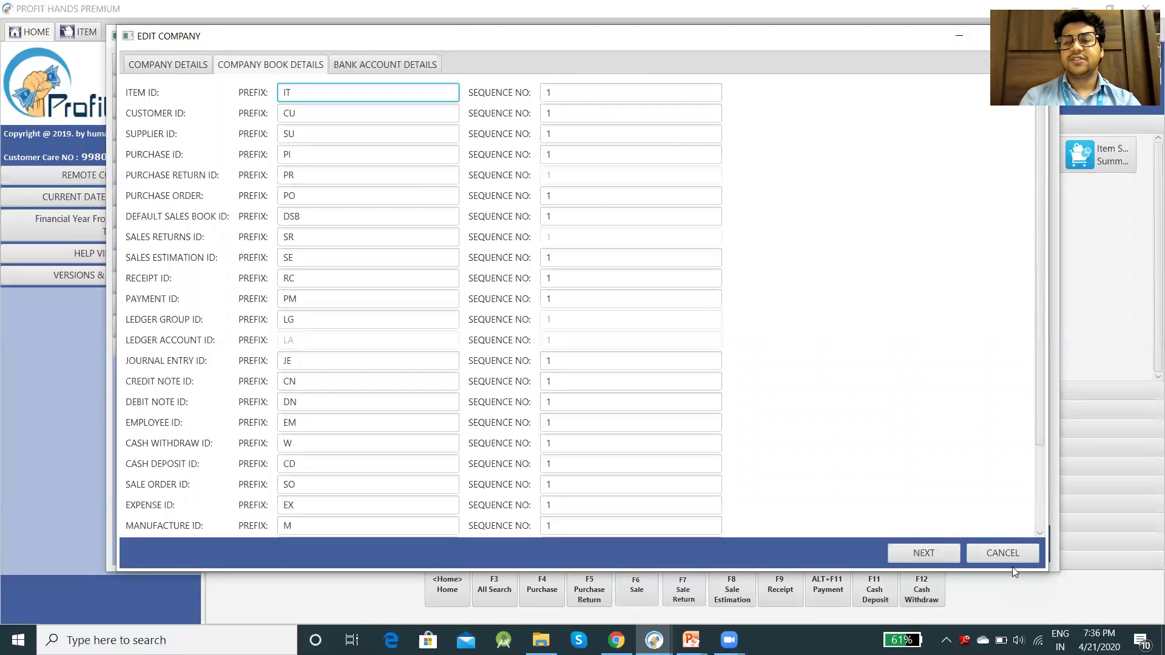
{"action": "left_click", "coordinate": [1010, 549]}
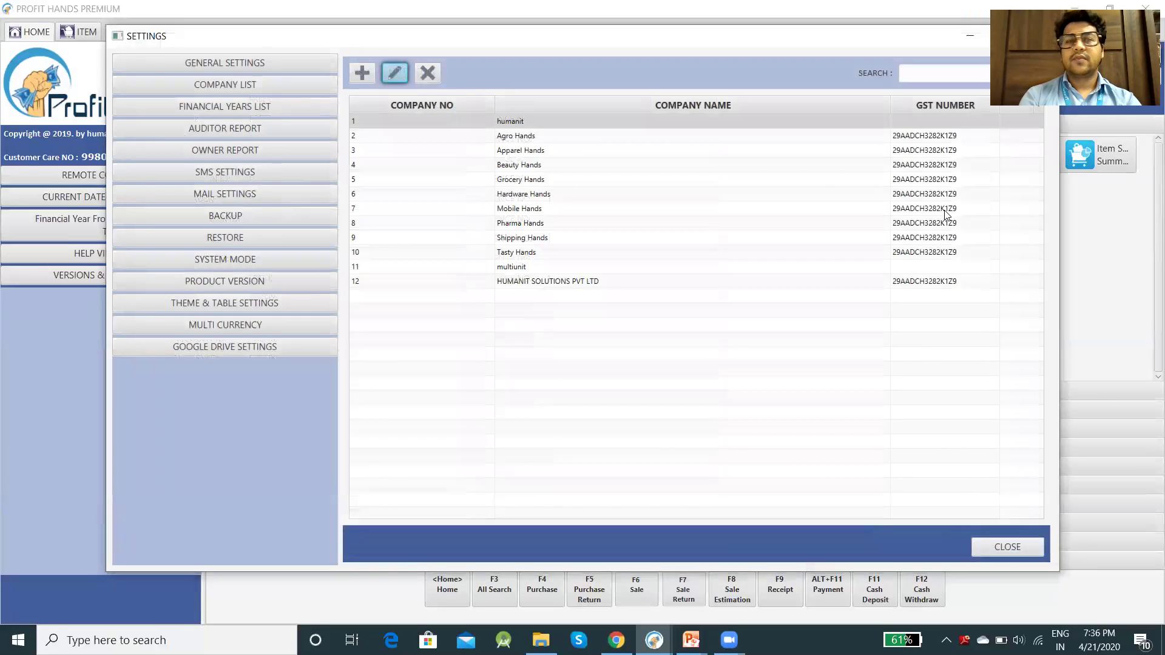
{"action": "left_click_drag", "start_coordinate": [840, 37], "coordinate": [777, 39]}
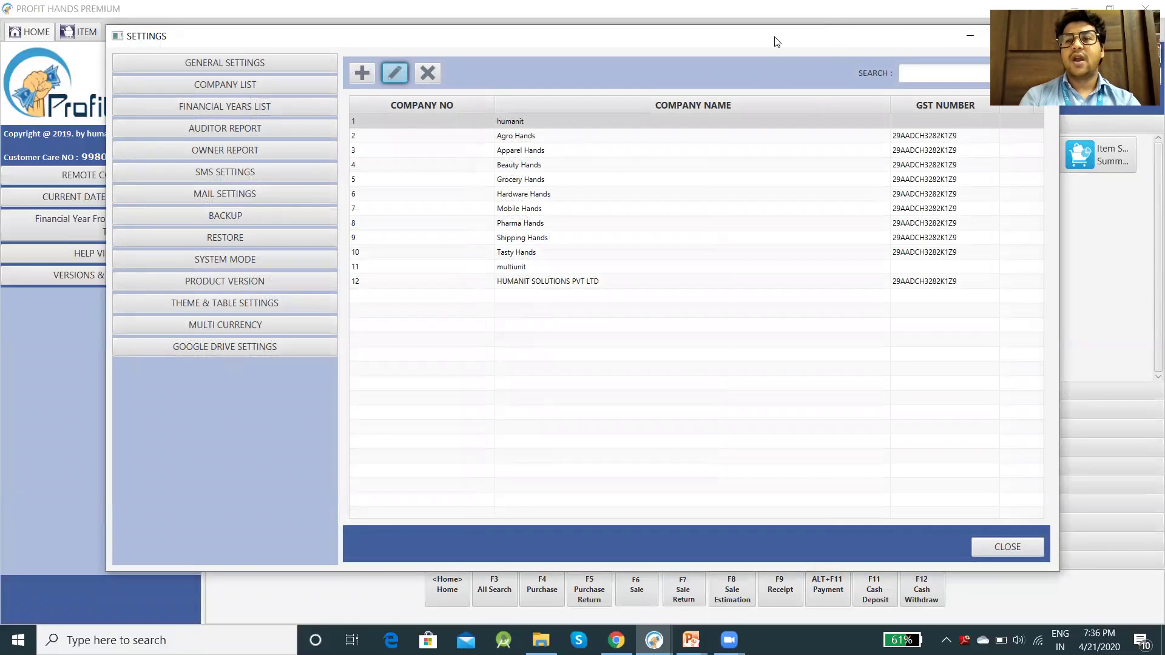
{"action": "left_click", "coordinate": [976, 39]}
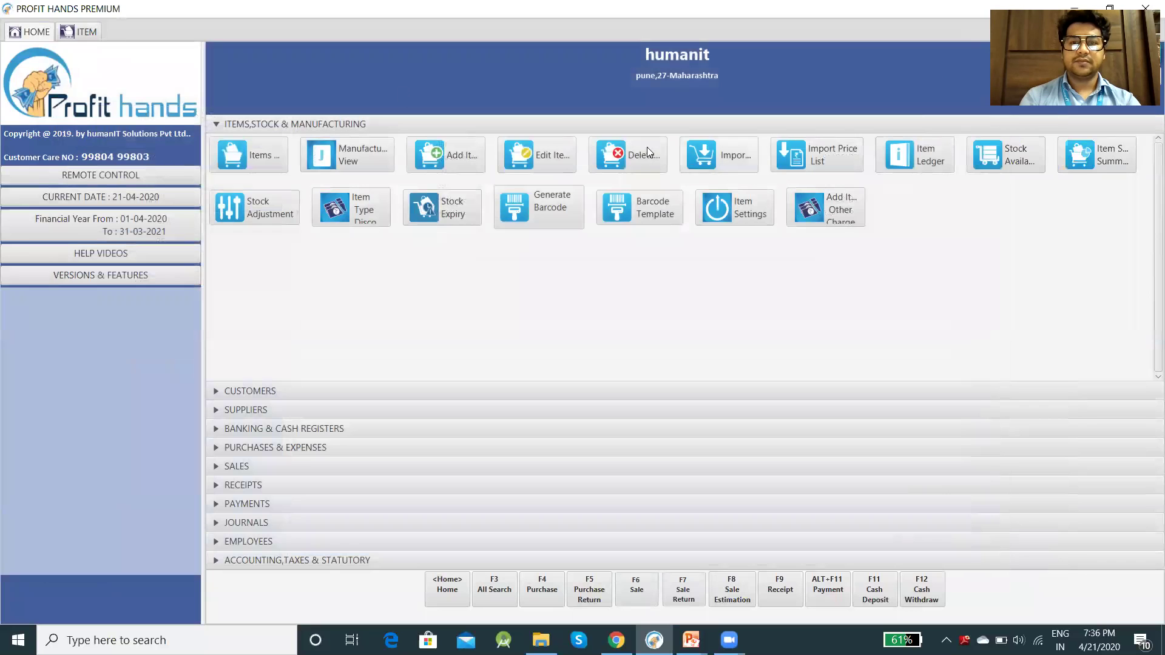
- Start a new item named pendrive 4gb and give it the HSN/SAC number 5544
{"action": "left_click", "coordinate": [451, 159]}
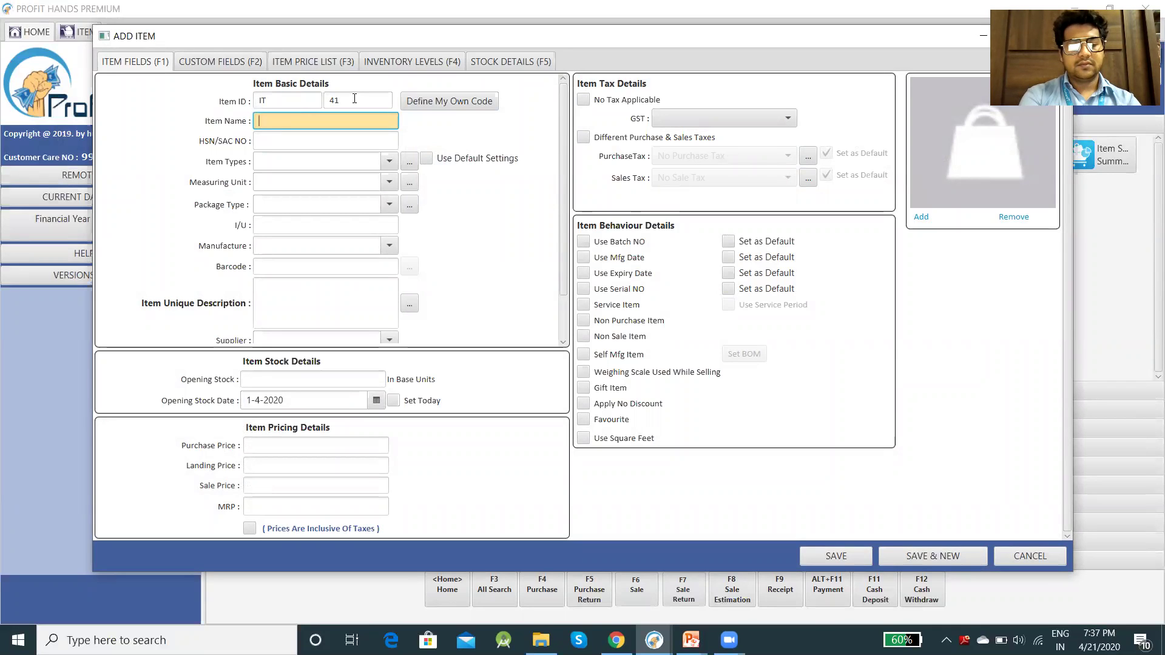
{"action": "type", "text": "sa"}
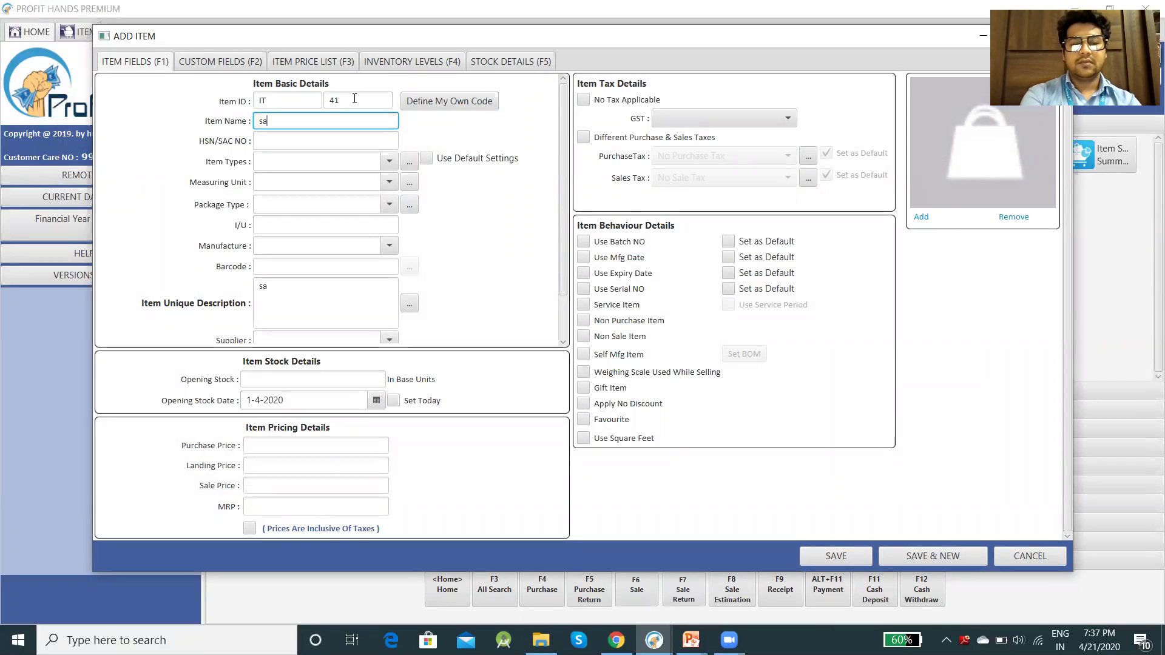
{"action": "key", "text": "BackSpace"}
{"action": "key", "text": "BackSpace"}
{"action": "type", "text": "pend"}
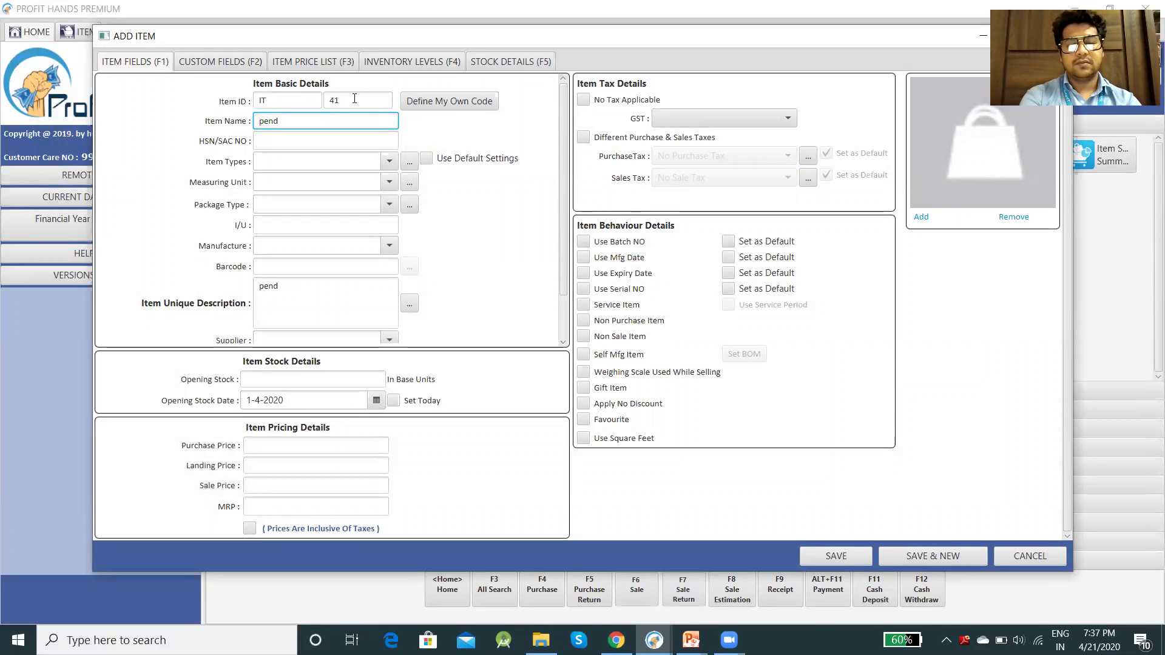
{"action": "key", "text": "BackSpace"}
{"action": "type", "text": "drive"}
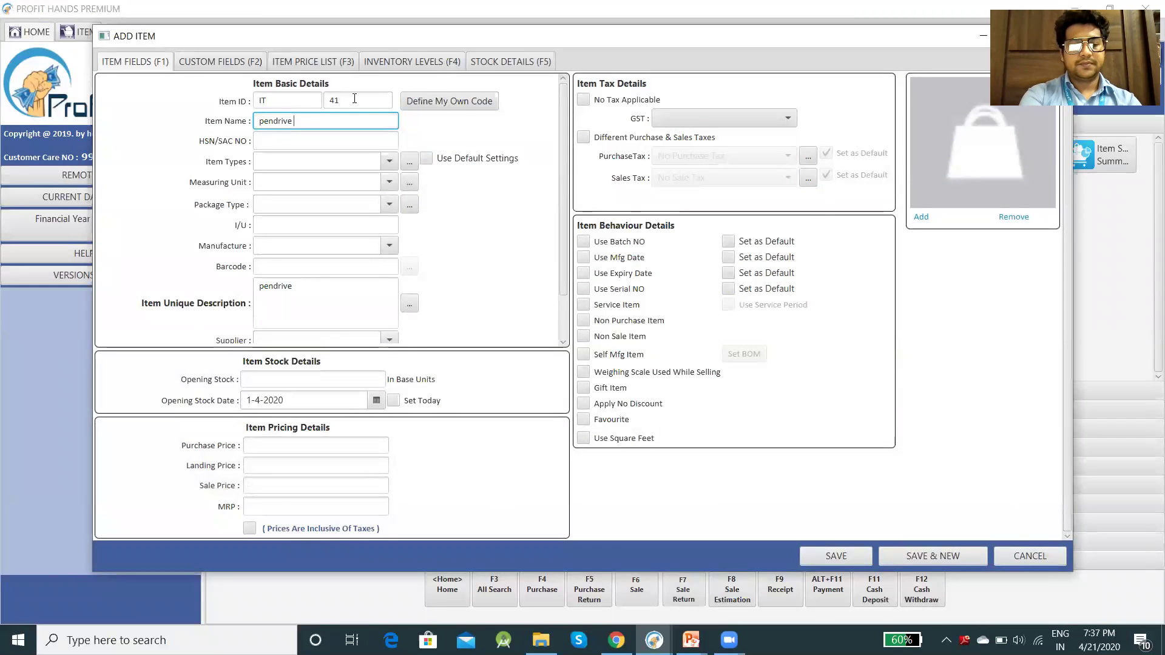
{"action": "type", "text": " 4gb"}
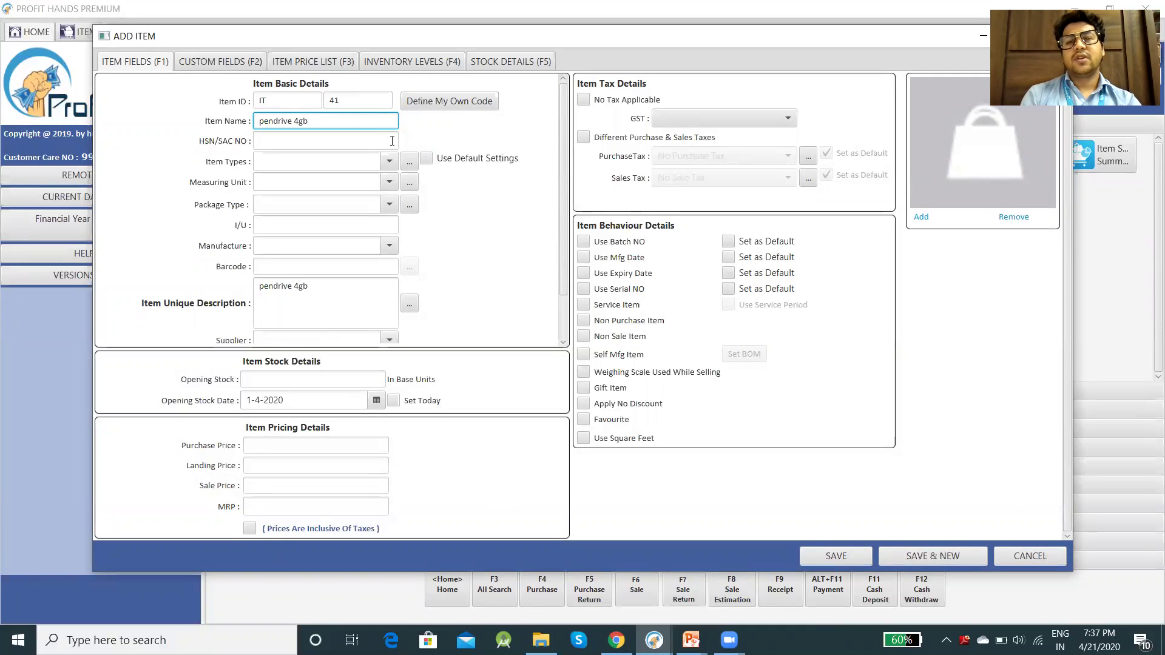
{"action": "left_click", "coordinate": [338, 142]}
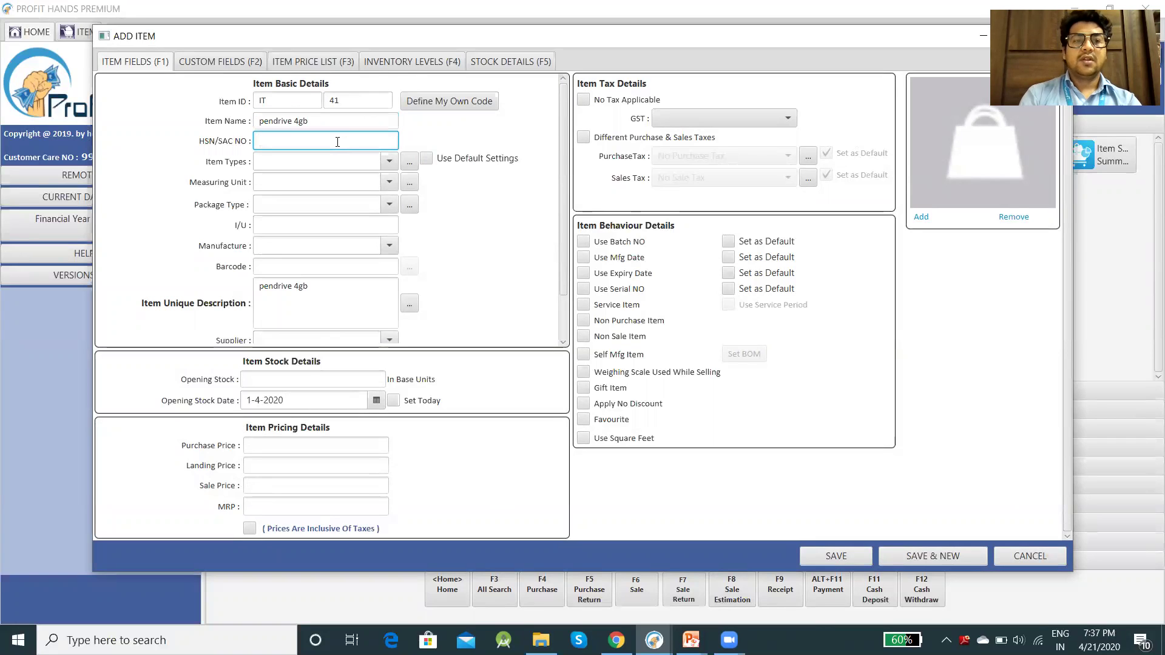
{"action": "type", "text": "5544"}
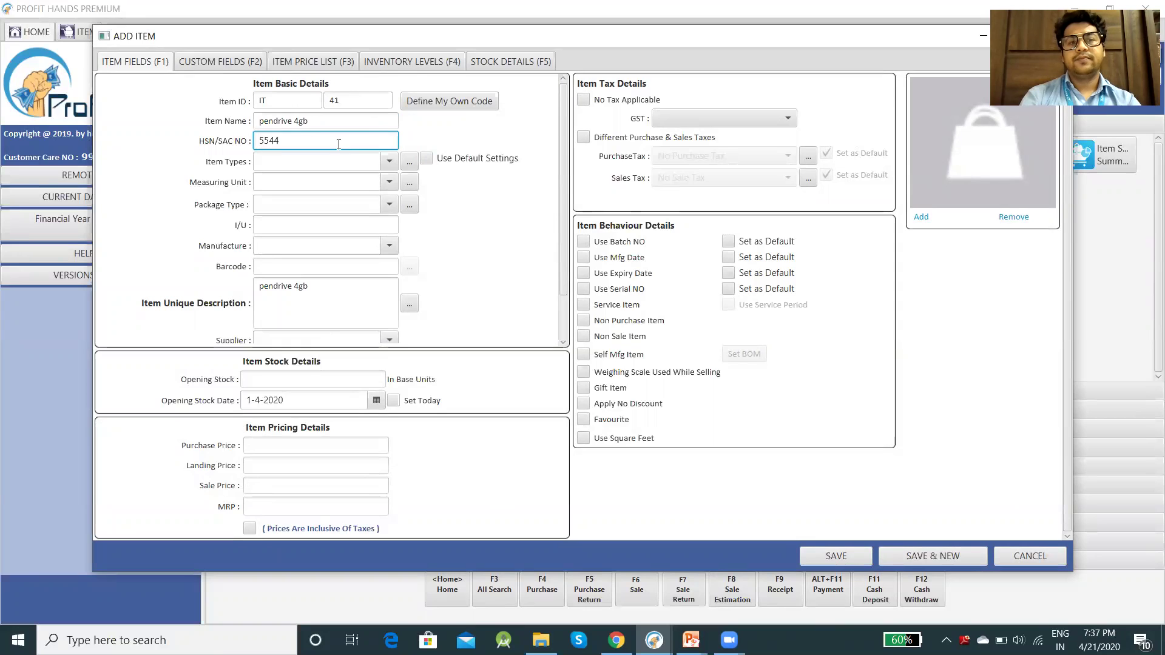
- Choose the existing type pendrive as the new item's type
{"action": "left_click", "coordinate": [354, 167]}
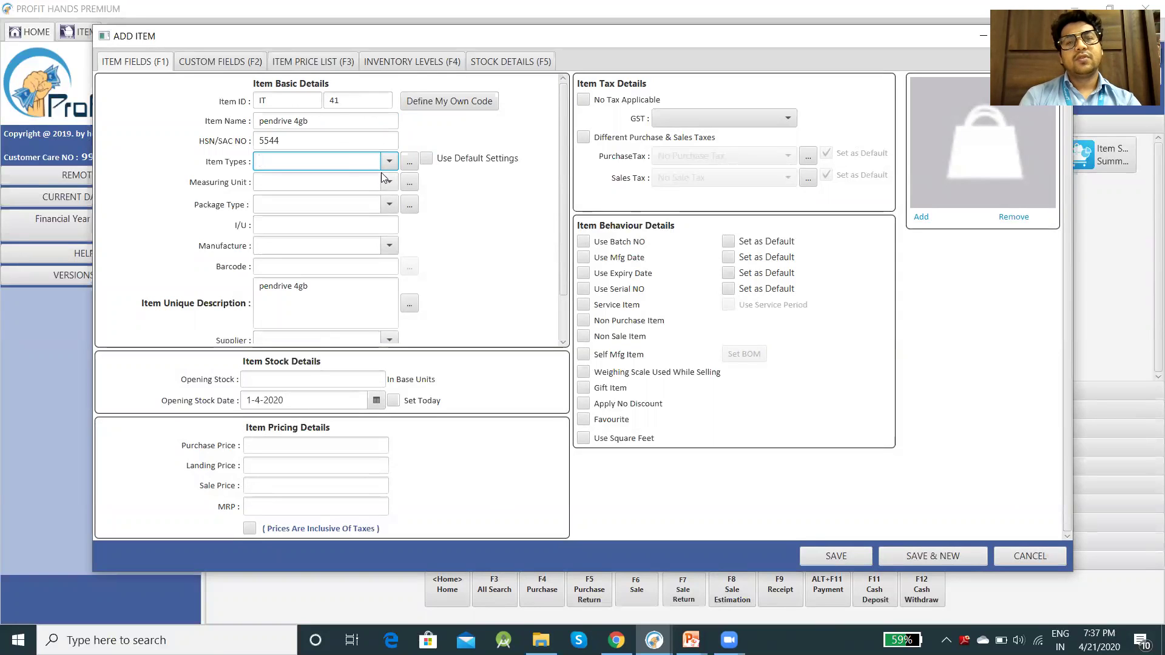
{"action": "left_click", "coordinate": [373, 165]}
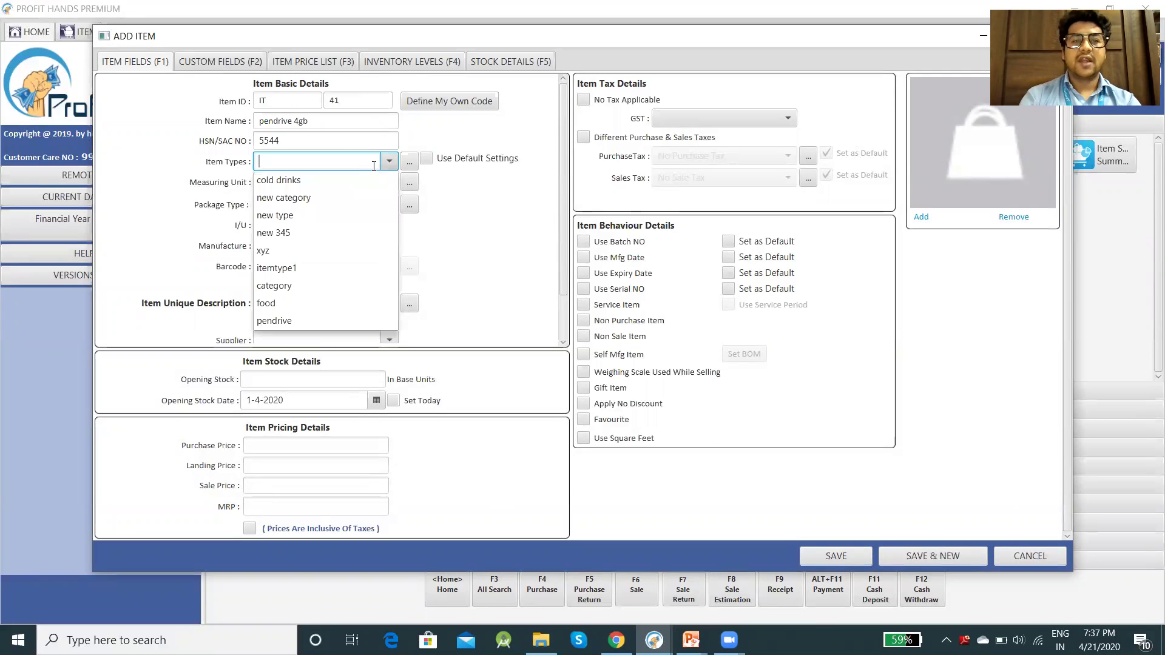
{"action": "key", "text": "Down"}
{"action": "key", "text": "Down"}
{"action": "key", "text": "Down"}
{"action": "key", "text": "Down"}
{"action": "key", "text": "Down"}
{"action": "key", "text": "Down"}
{"action": "key", "text": "Down"}
{"action": "key", "text": "Down"}
{"action": "key", "text": "Down"}
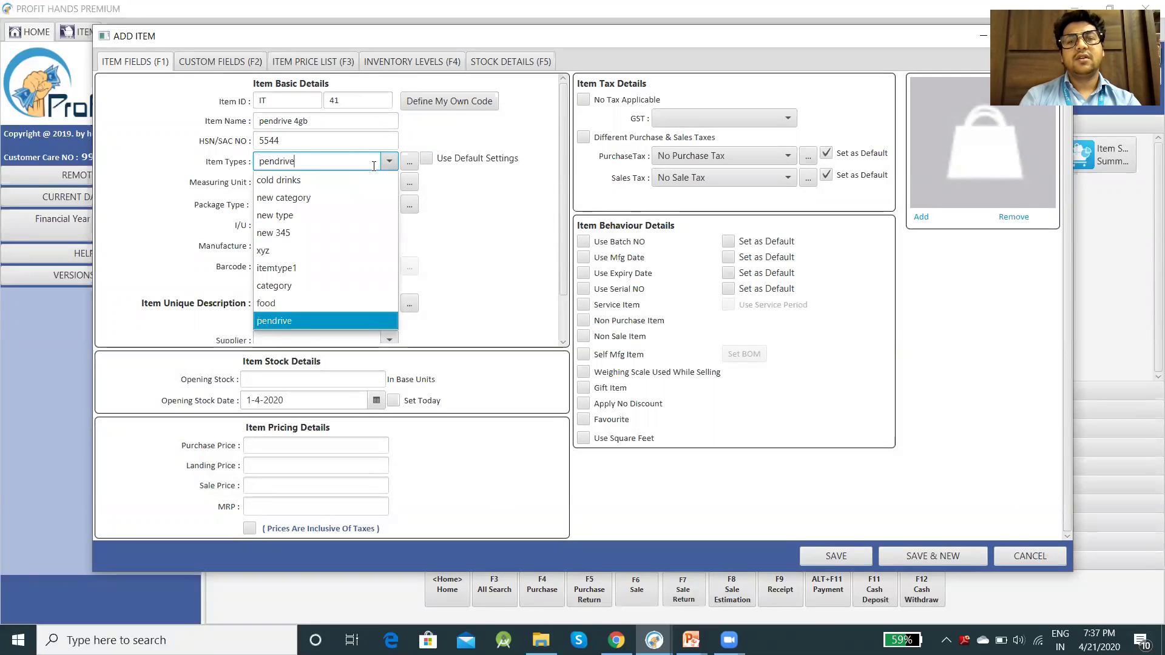
- Add a new item type named hardware to the list of item types
{"action": "left_click", "coordinate": [412, 161]}
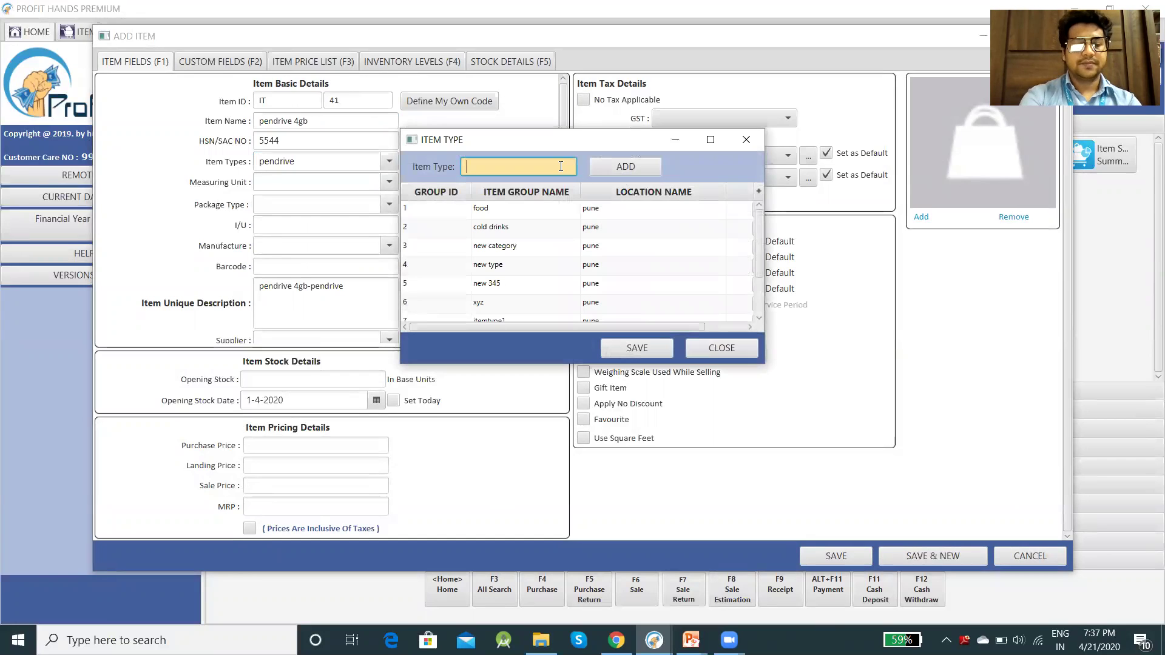
{"action": "type", "text": "hardware"}
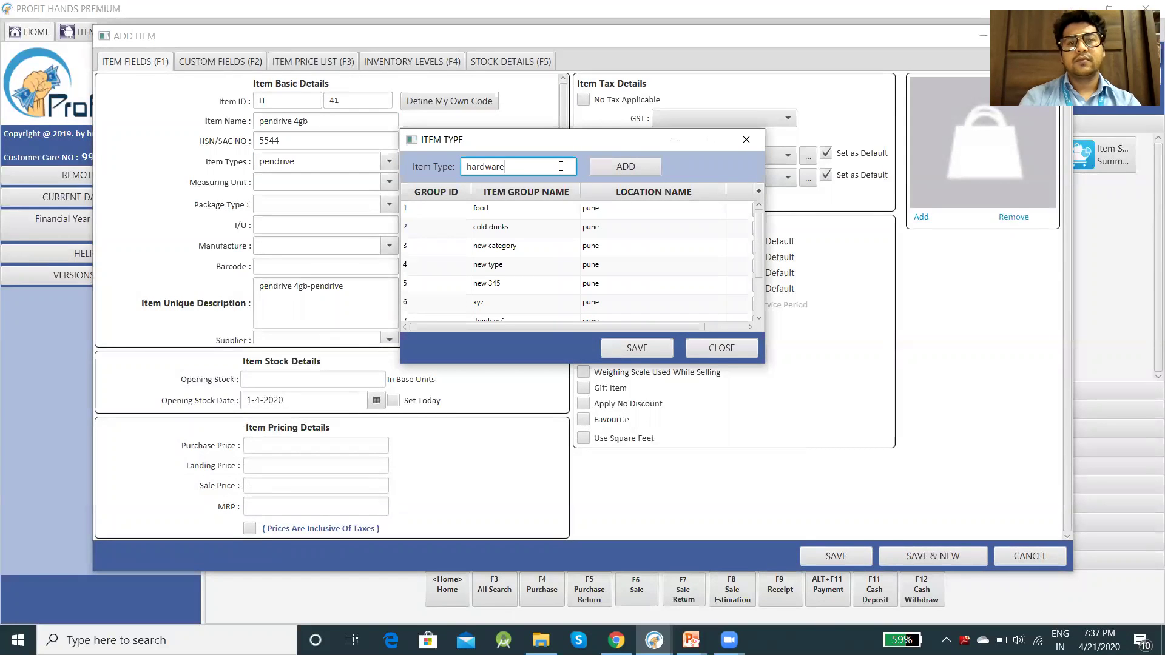
{"action": "left_click", "coordinate": [634, 168]}
{"action": "left_click", "coordinate": [661, 274]}
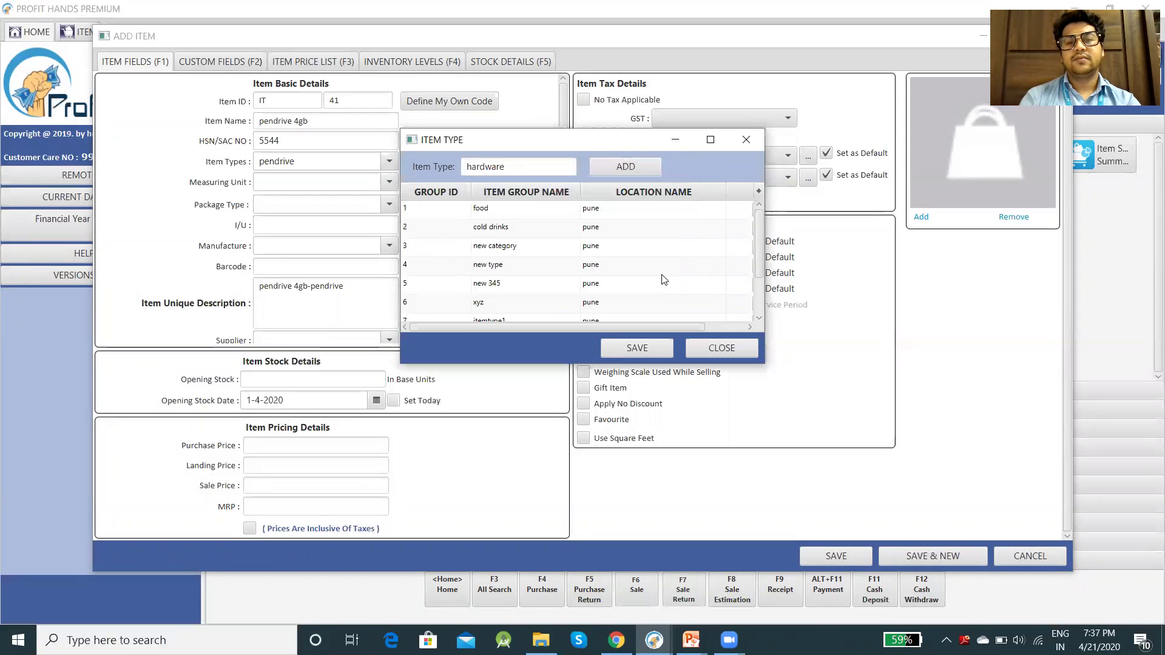
{"action": "left_click", "coordinate": [752, 348]}
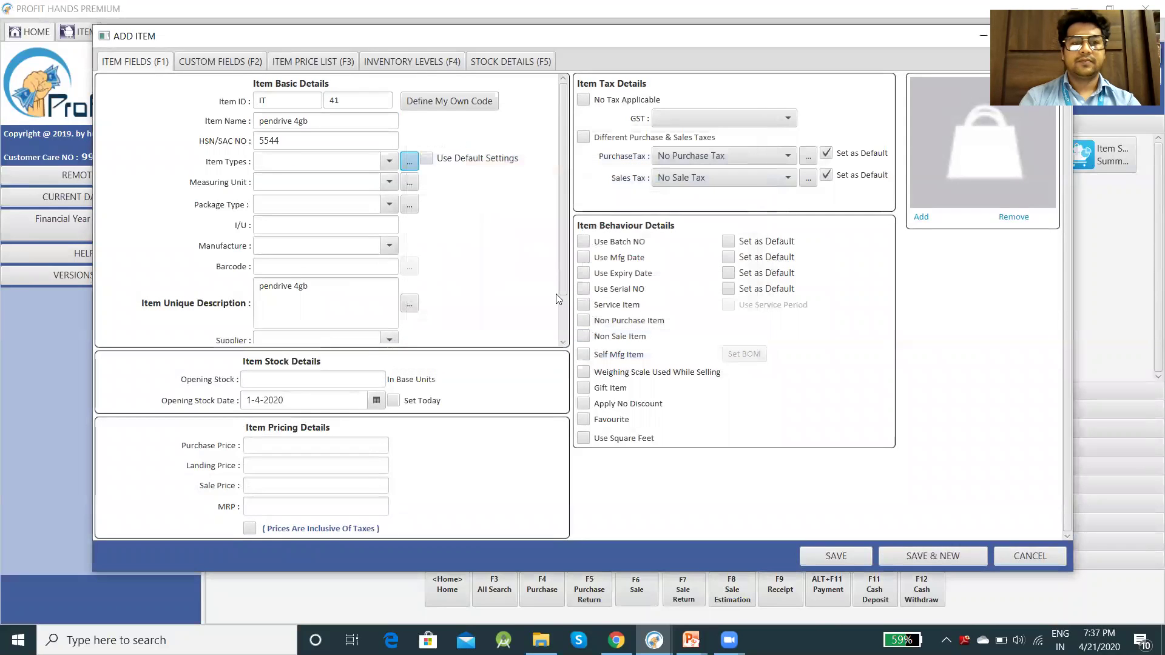
- Set the type of the pendrive 4gb item to hardware
{"action": "left_click", "coordinate": [293, 160]}
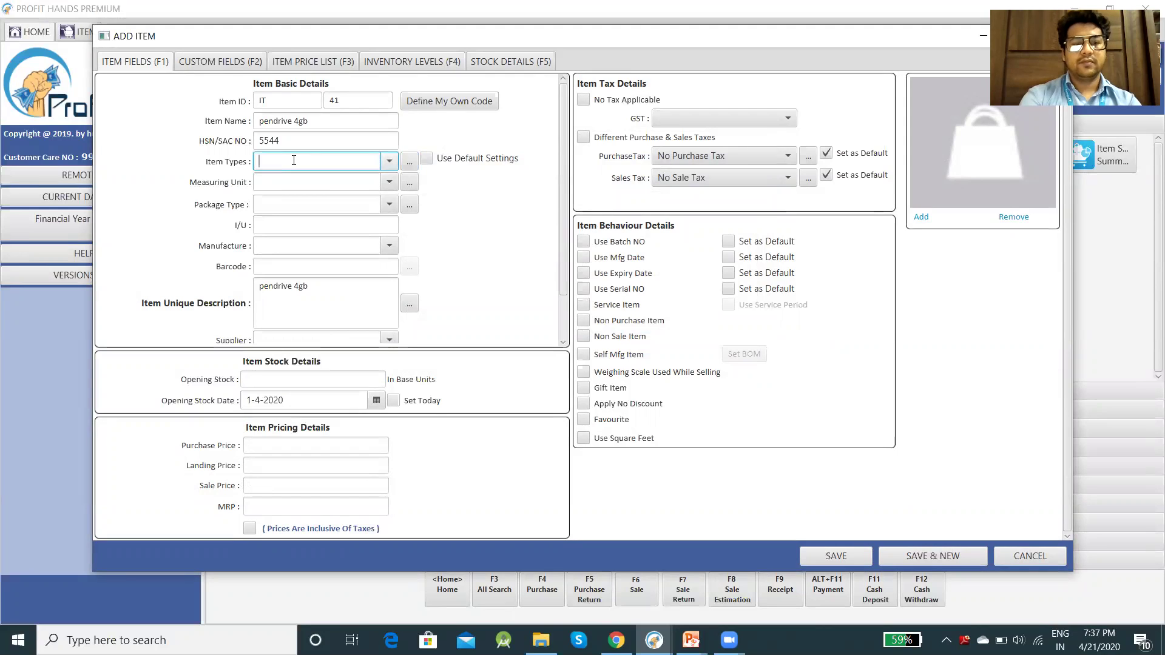
{"action": "type", "text": "har"}
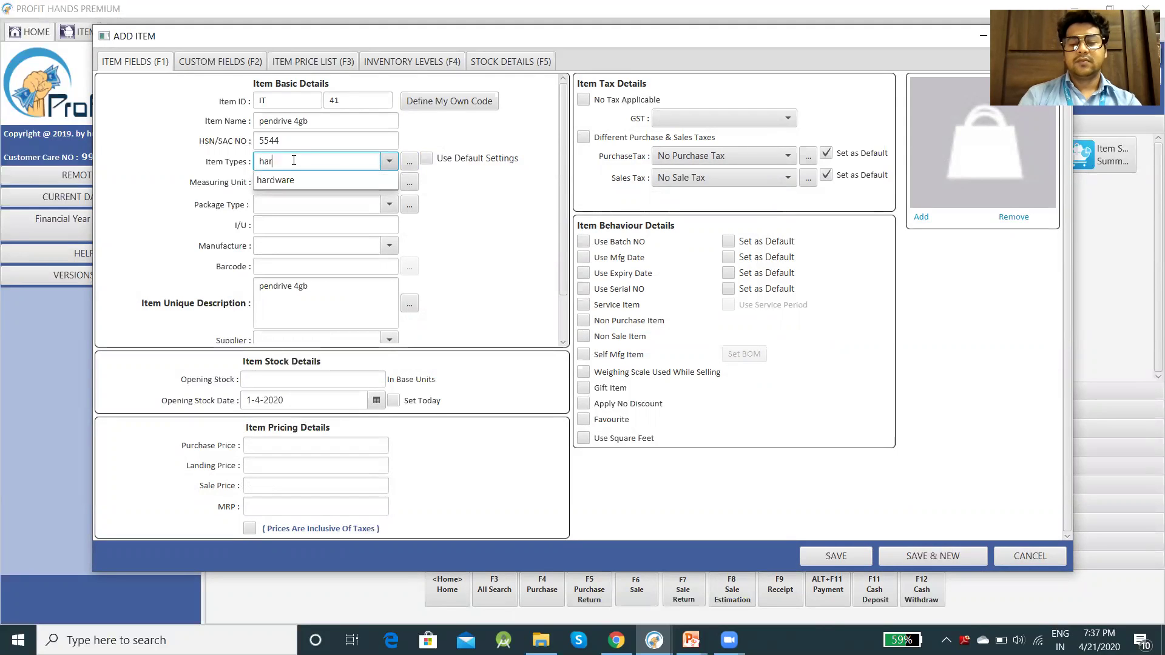
{"action": "key", "text": "Down"}
{"action": "key", "text": "Return"}
{"action": "key", "text": "Tab"}
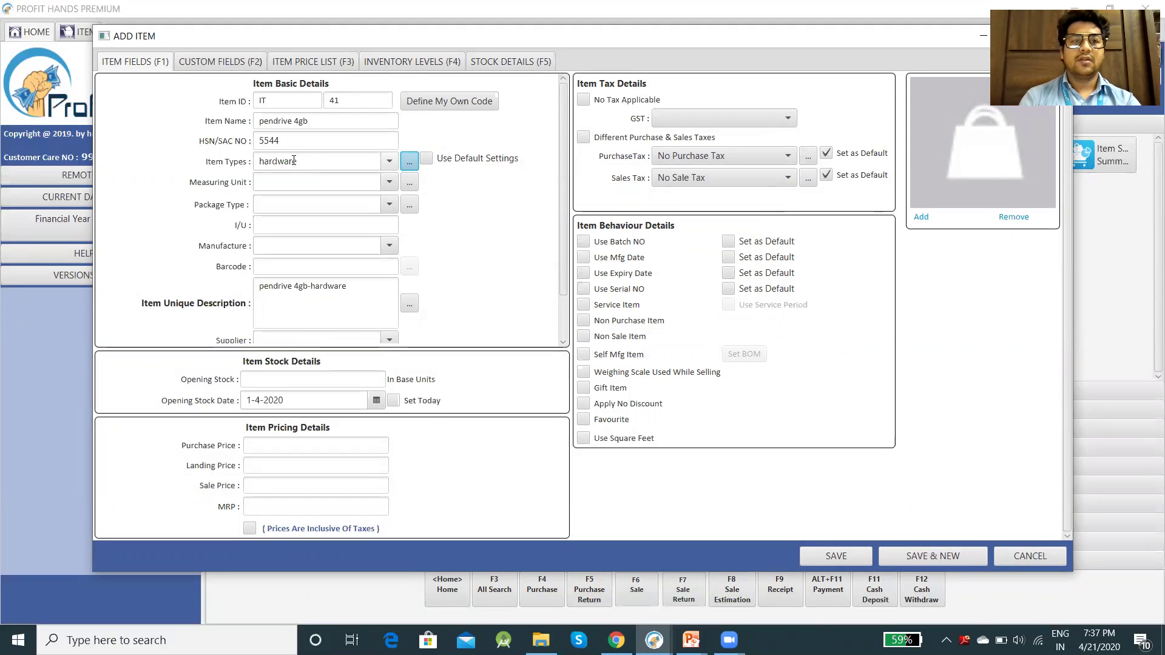
- Set the measuring unit of the pendrive 4gb item to pcs
{"action": "key", "text": "Tab"}
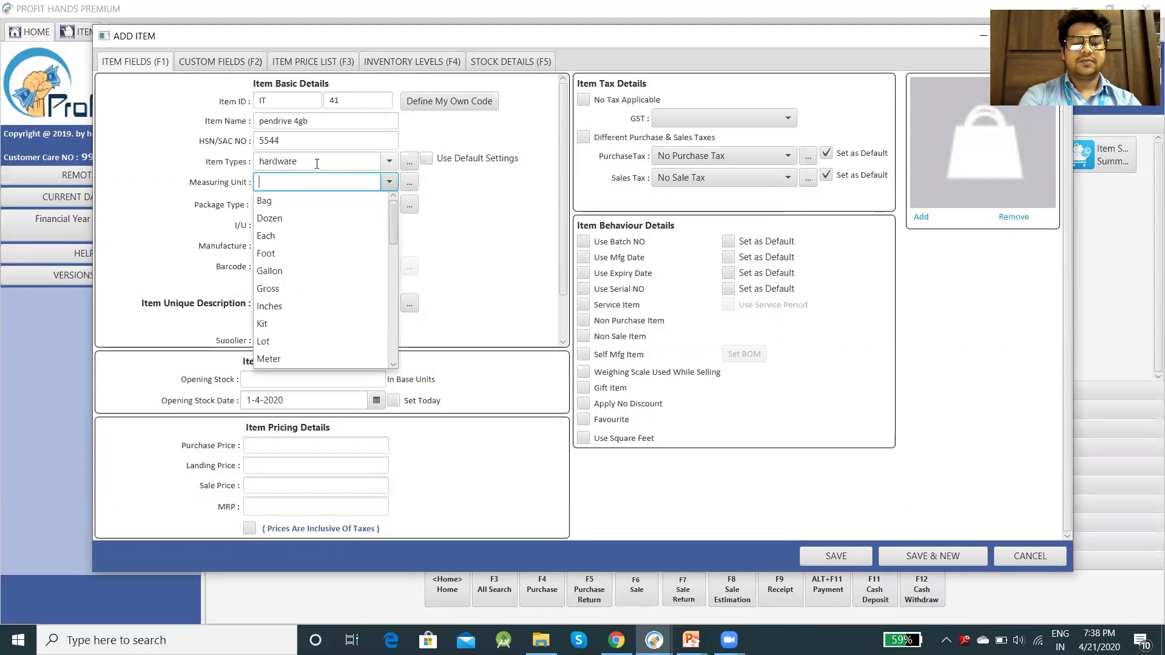
{"action": "type", "text": "pc"}
{"action": "key", "text": "Down"}
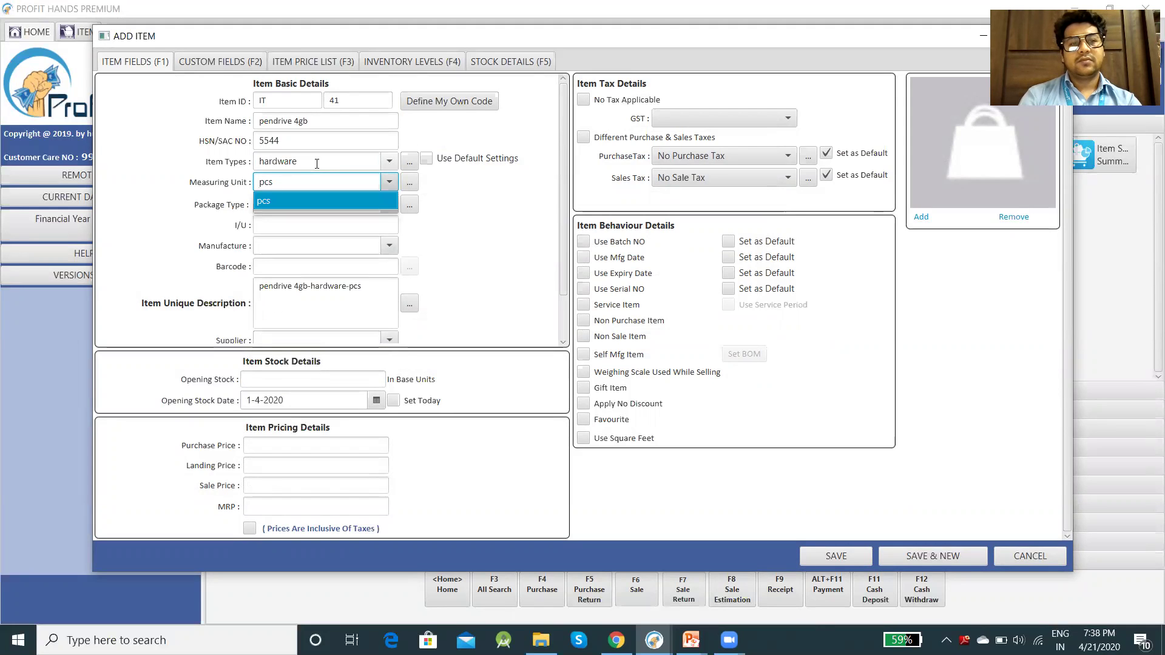
{"action": "key", "text": "Tab"}
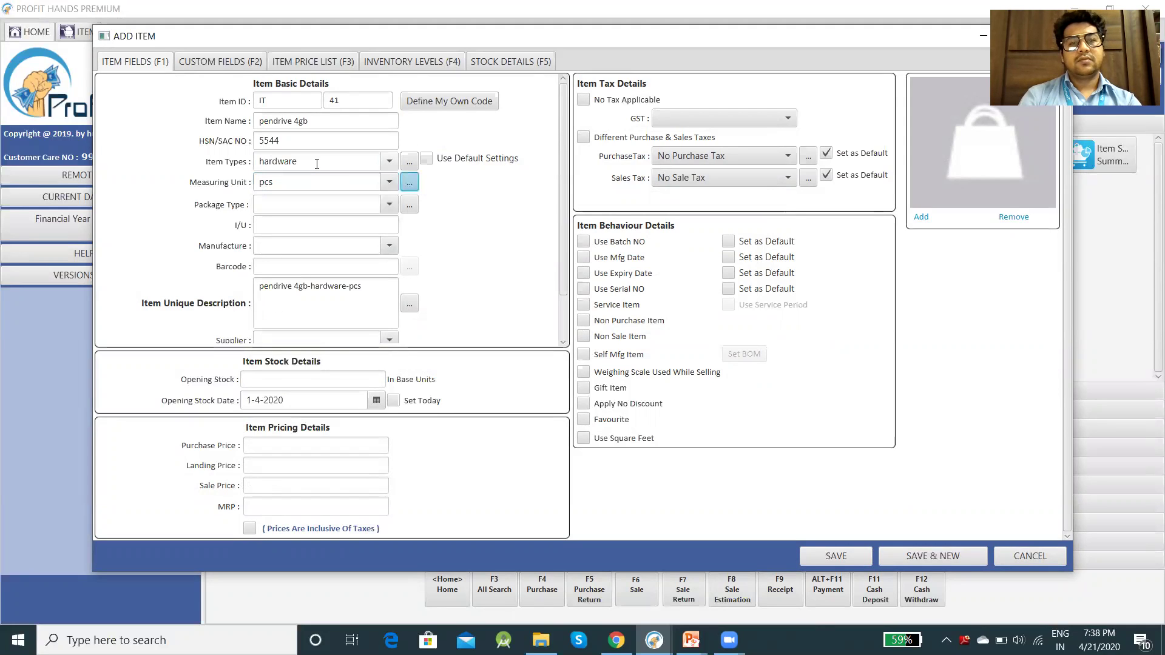
- Review the measuring units list and the new item's package type, I/U, manufacture and barcode fields
{"action": "left_click", "coordinate": [407, 184]}
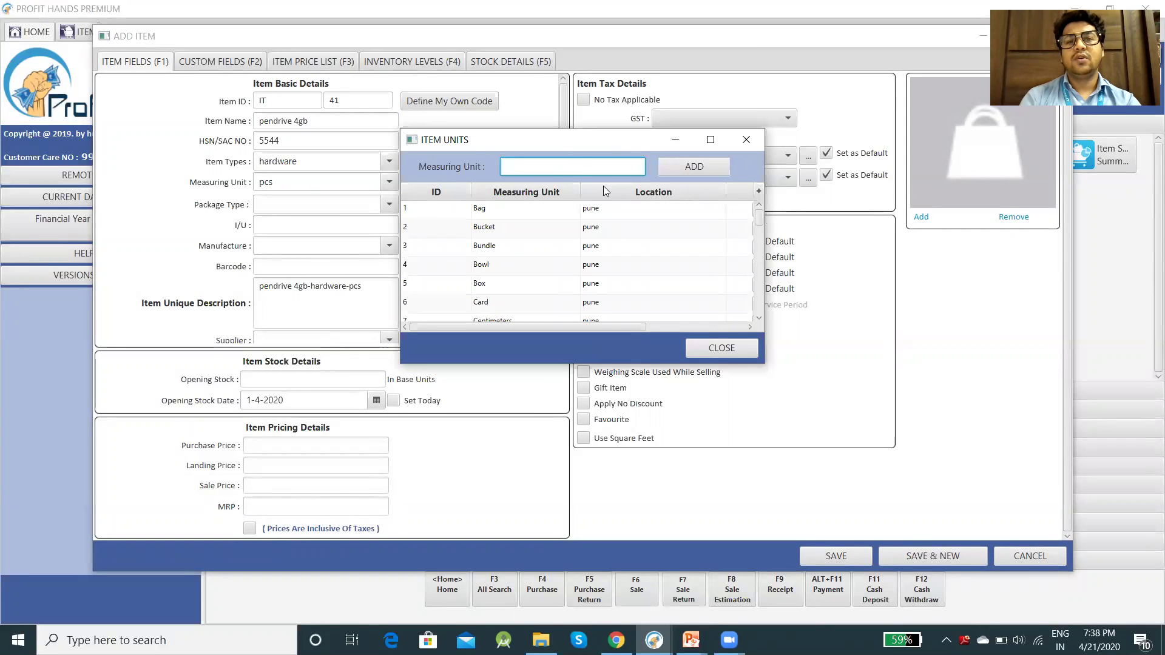
{"action": "left_click", "coordinate": [745, 139]}
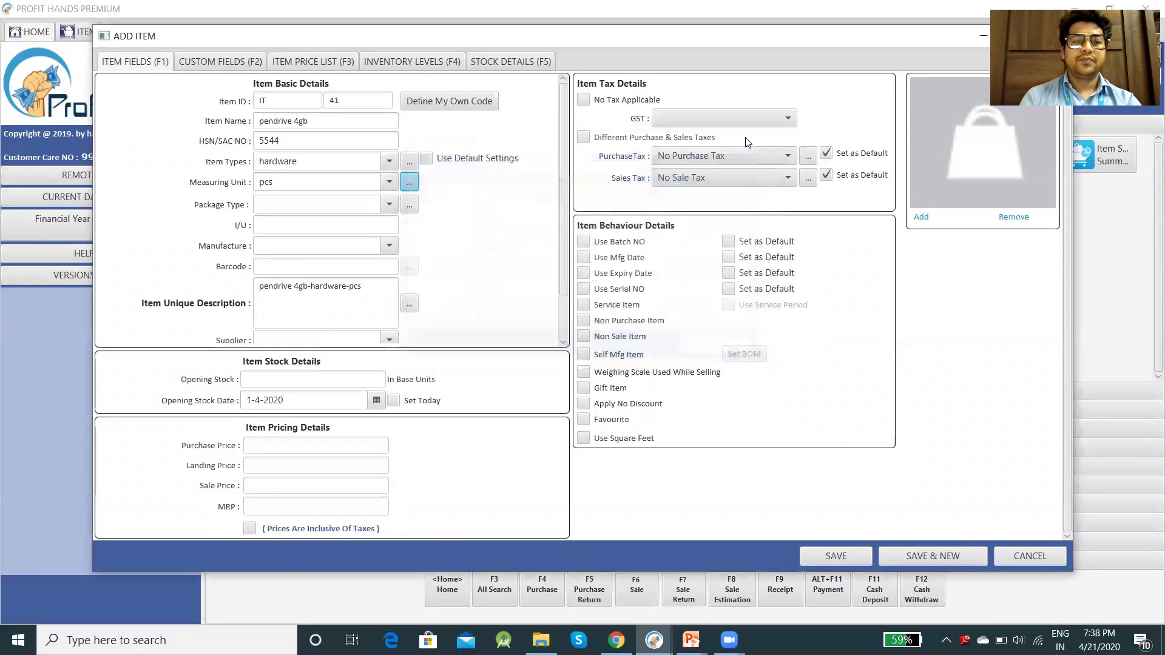
{"action": "left_click", "coordinate": [329, 202]}
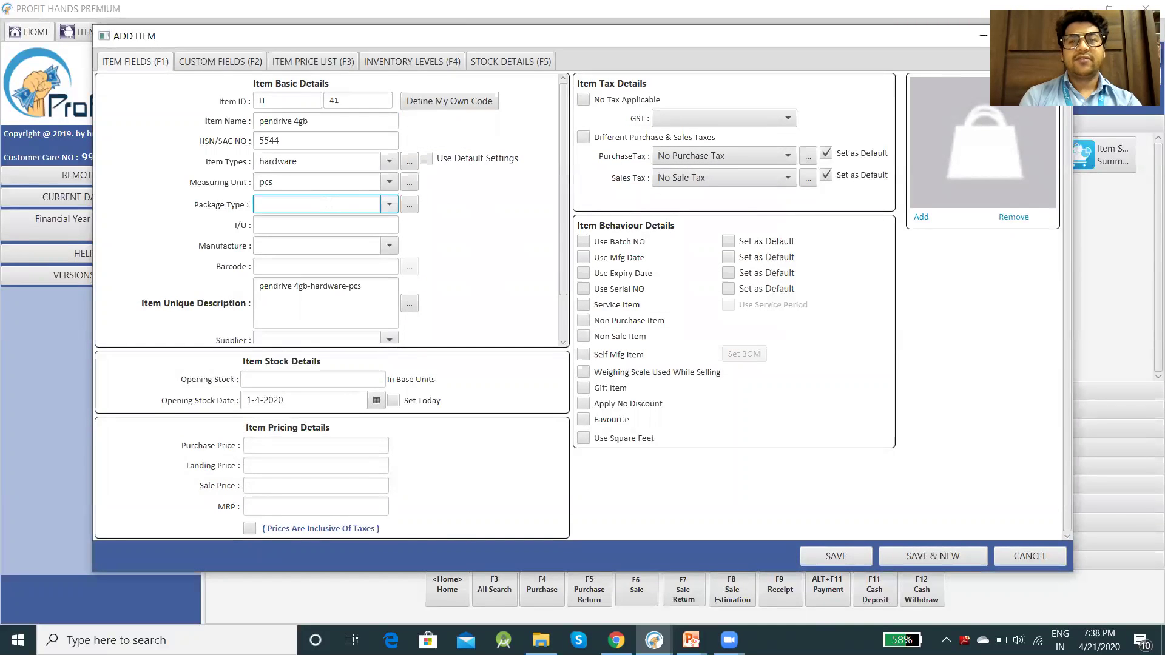
{"action": "left_click", "coordinate": [289, 226]}
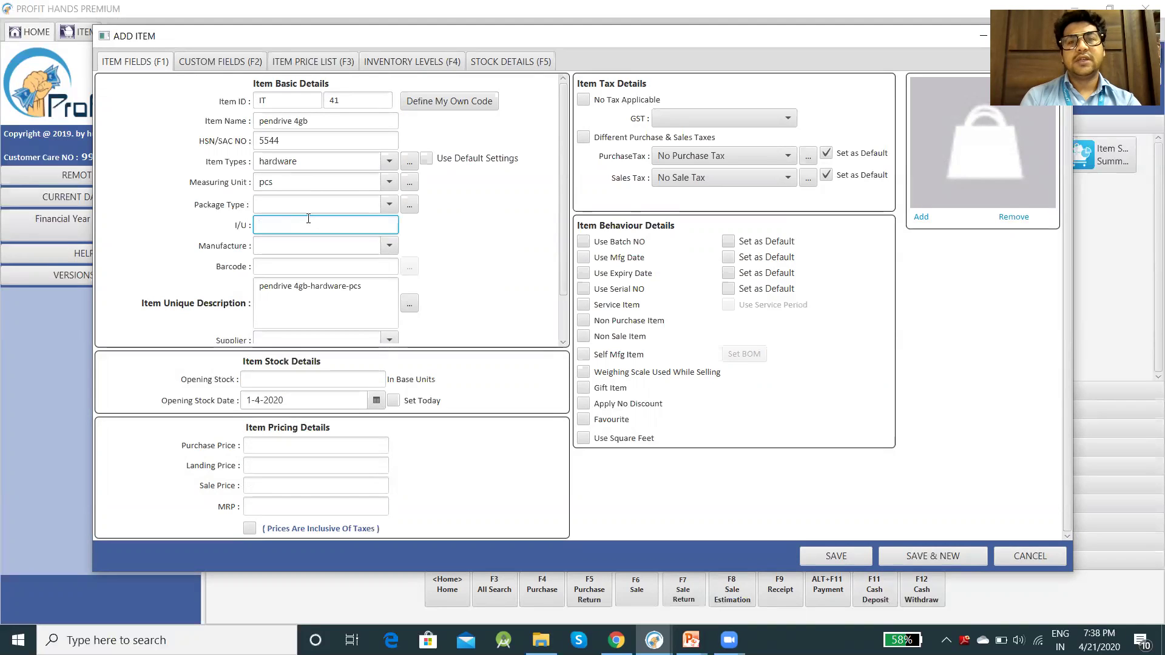
{"action": "left_click", "coordinate": [331, 245]}
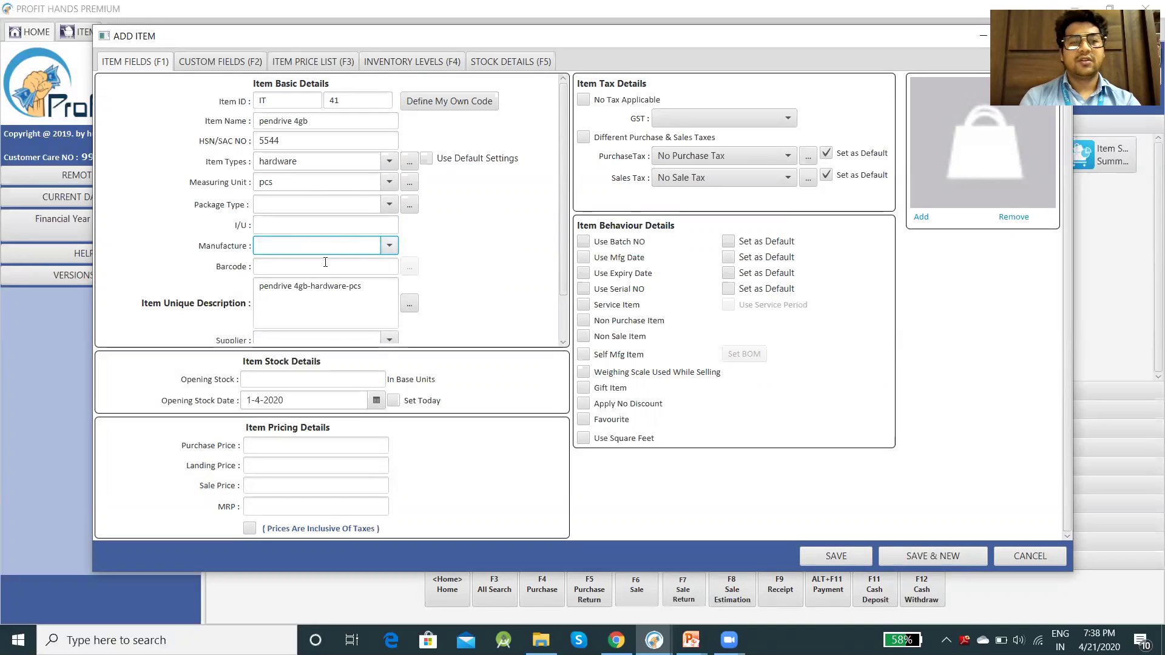
{"action": "left_click", "coordinate": [330, 266]}
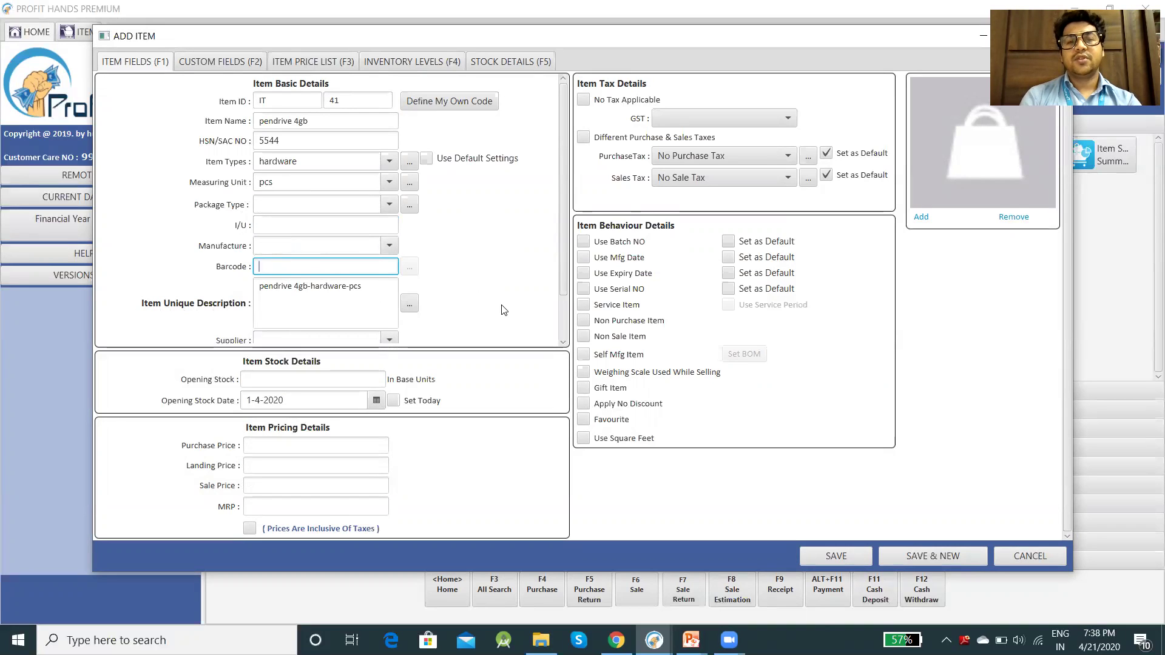
- Remove Sale Units from the item unique description format, keeping Item Name and Item Type, and save the format
{"action": "left_click", "coordinate": [409, 303]}
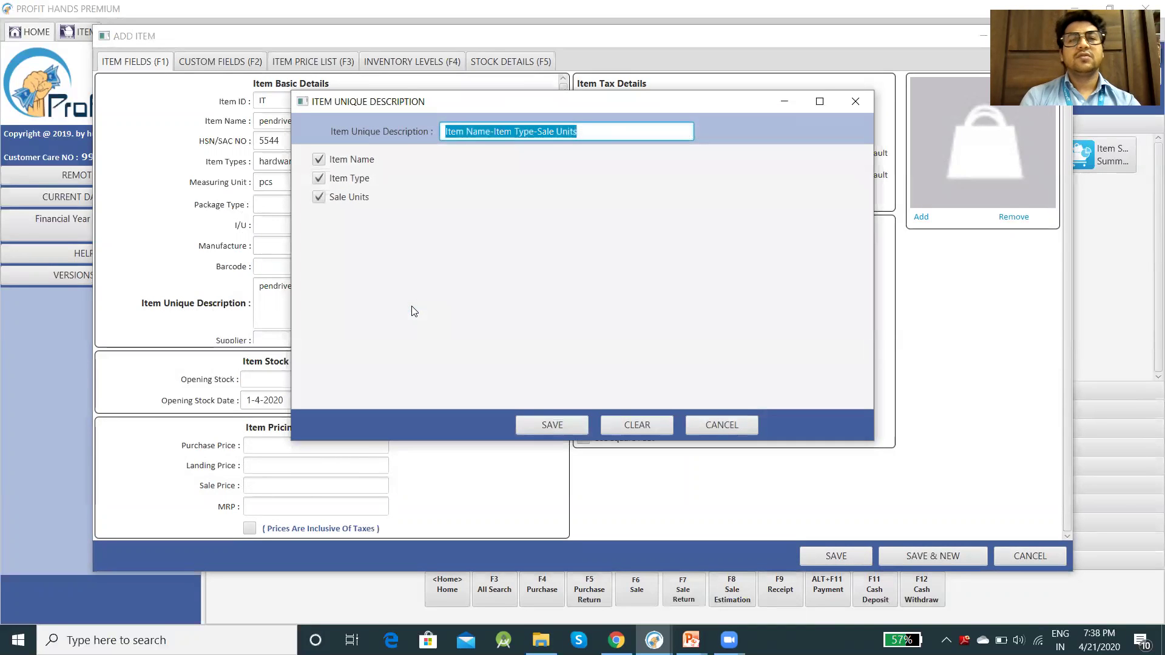
{"action": "left_click", "coordinate": [319, 199]}
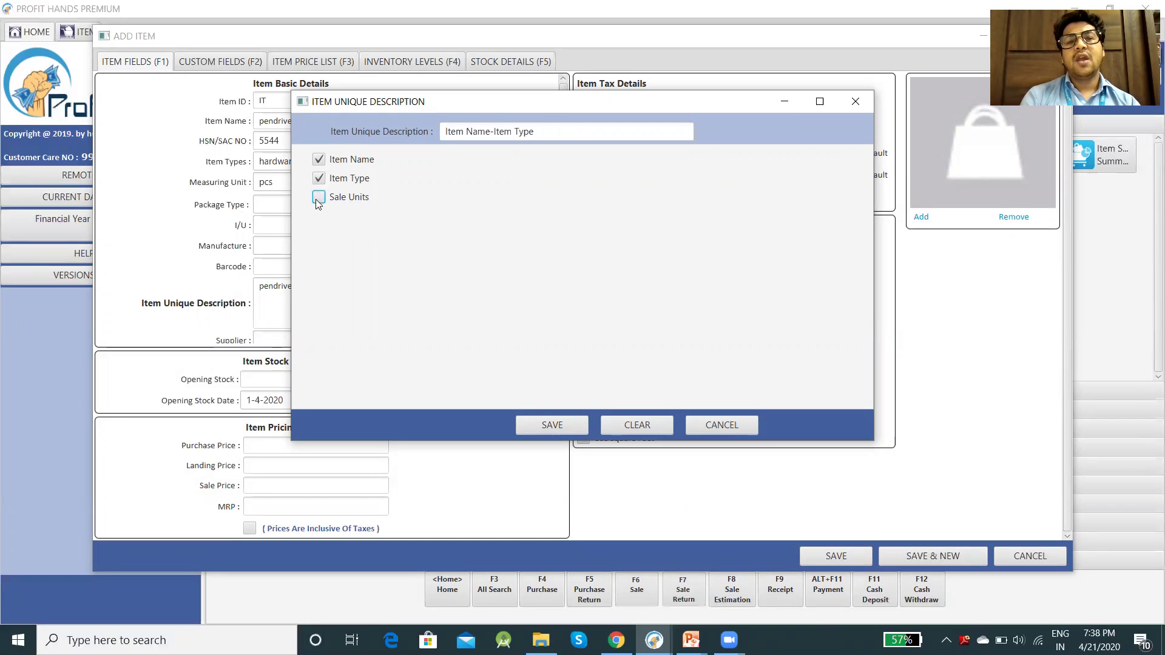
{"action": "left_click", "coordinate": [549, 426]}
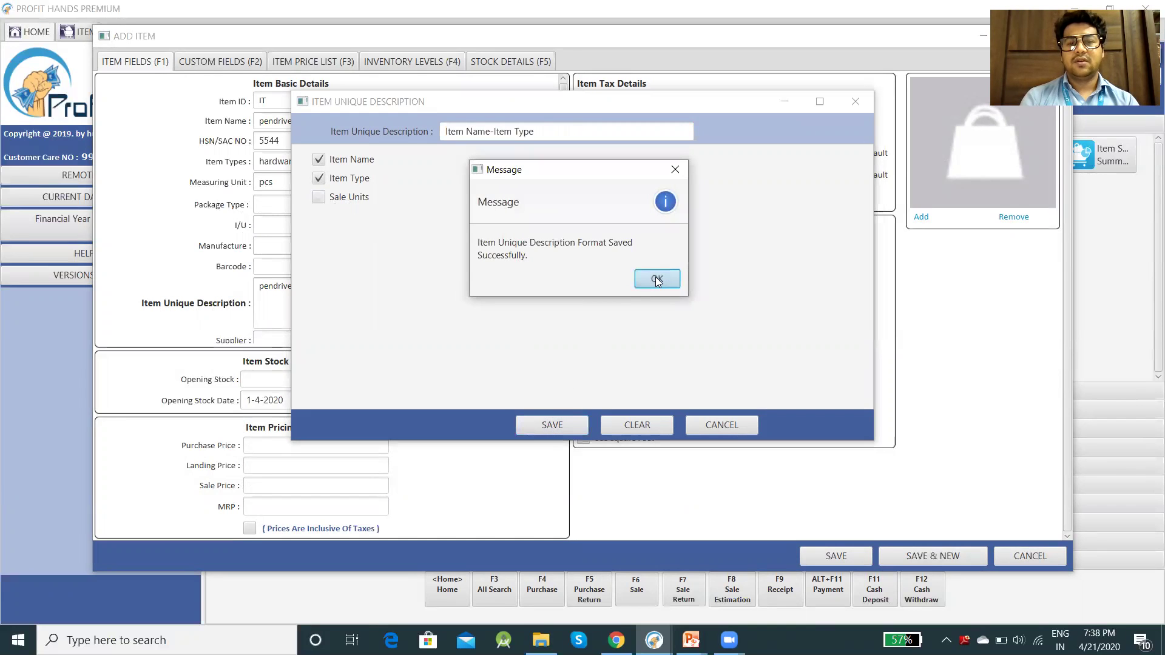
{"action": "left_click", "coordinate": [657, 279]}
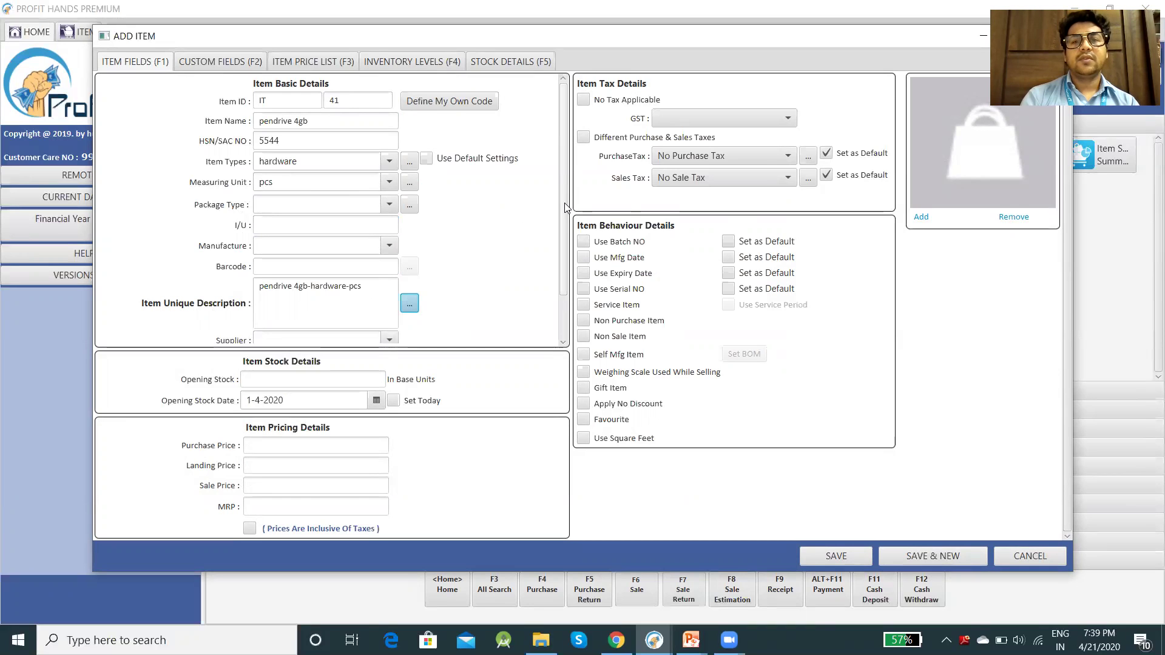
- Review the new item's supplier field and the rack numbers available for it
{"action": "scroll", "coordinate": [564, 207], "scroll_direction": "down", "scroll_amount": 2}
{"action": "left_click", "coordinate": [301, 291]}
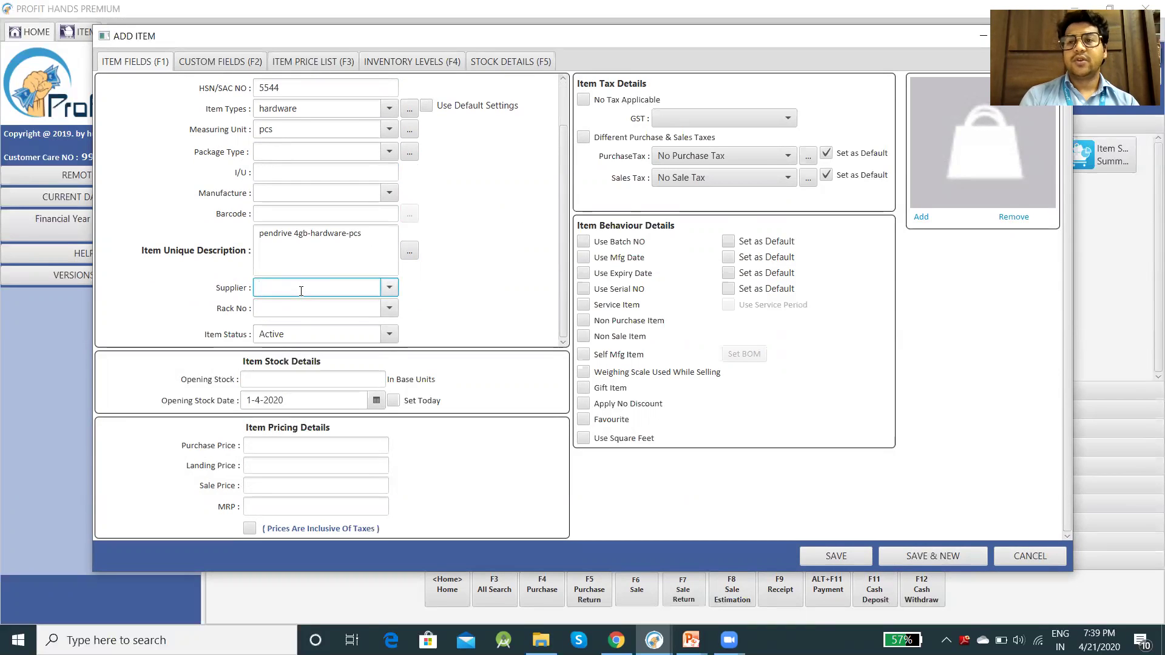
{"action": "left_click", "coordinate": [296, 308]}
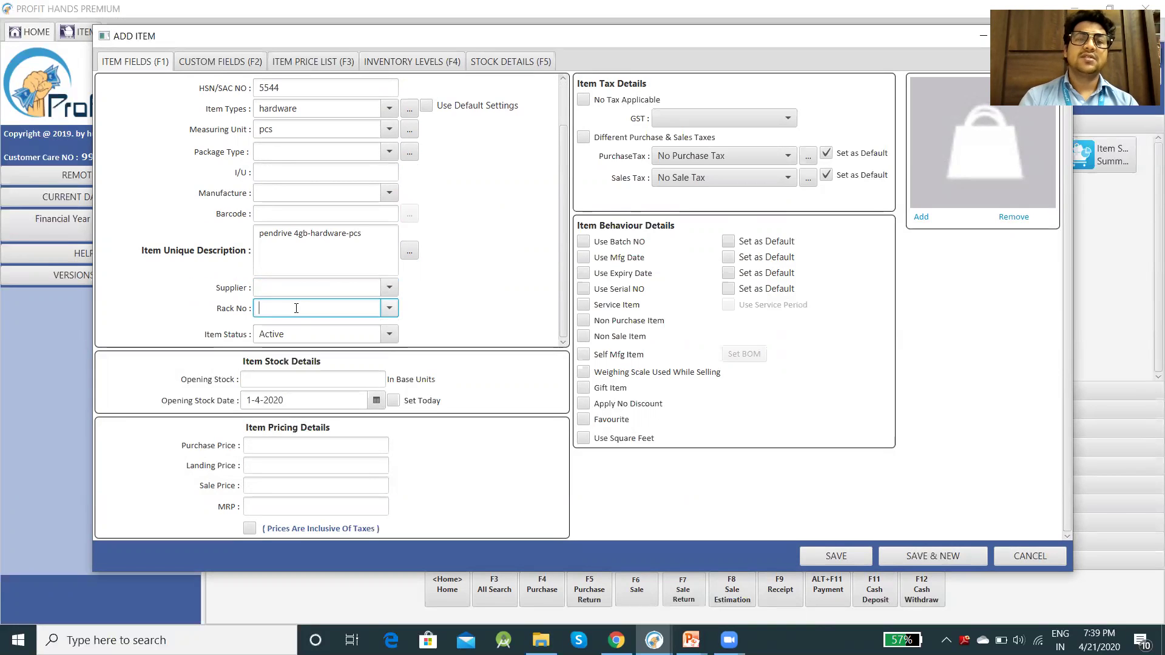
{"action": "left_click", "coordinate": [390, 309]}
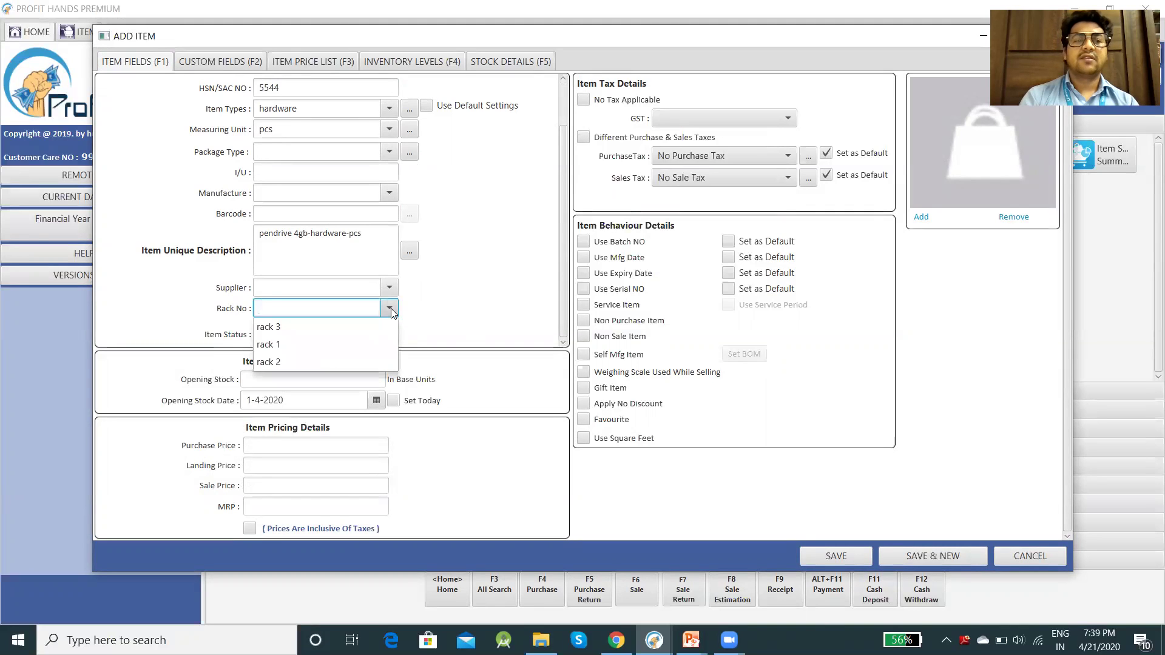
{"action": "left_click", "coordinate": [390, 309]}
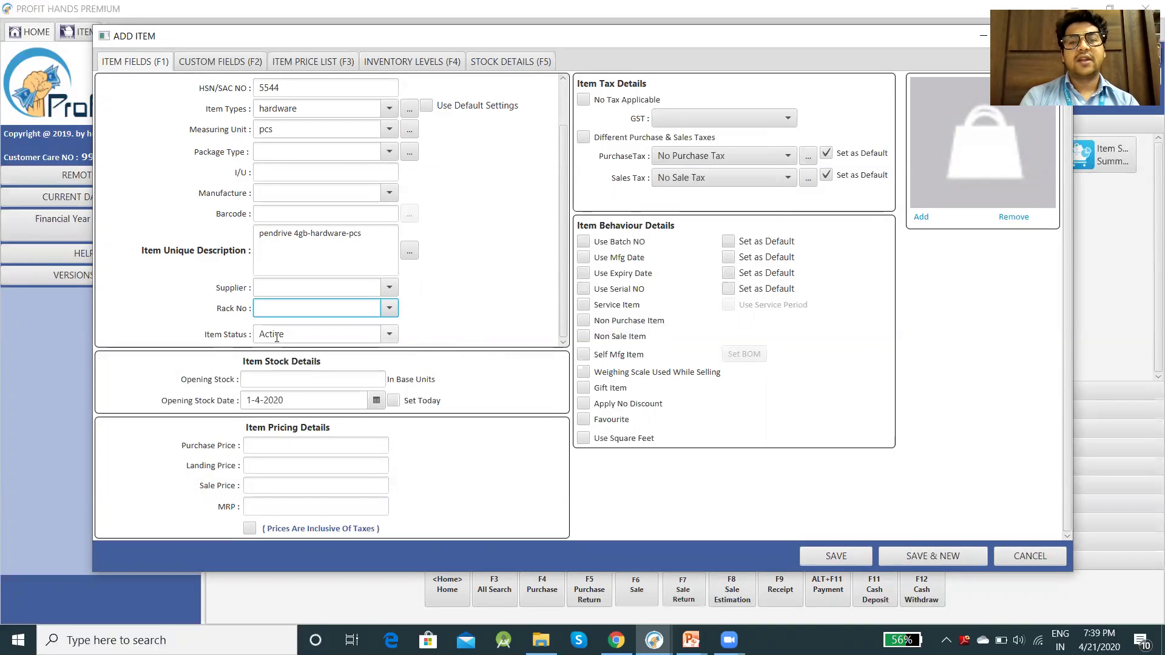
- Switch the item status to InActive and back to Active
{"action": "left_click", "coordinate": [390, 336]}
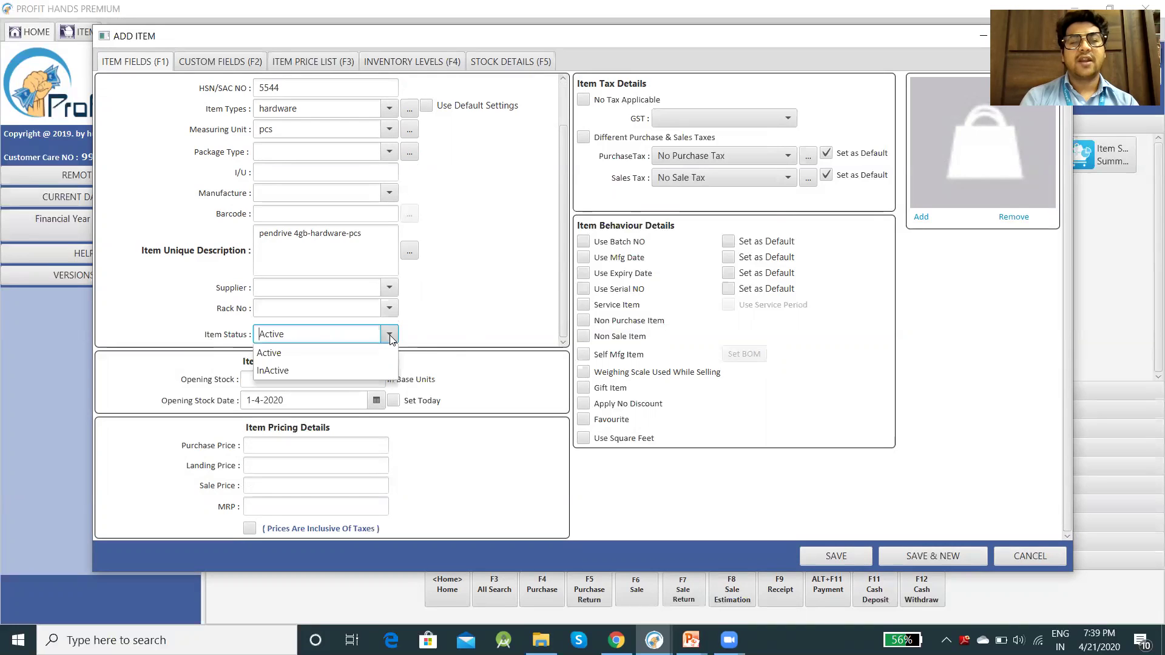
{"action": "left_click", "coordinate": [301, 357]}
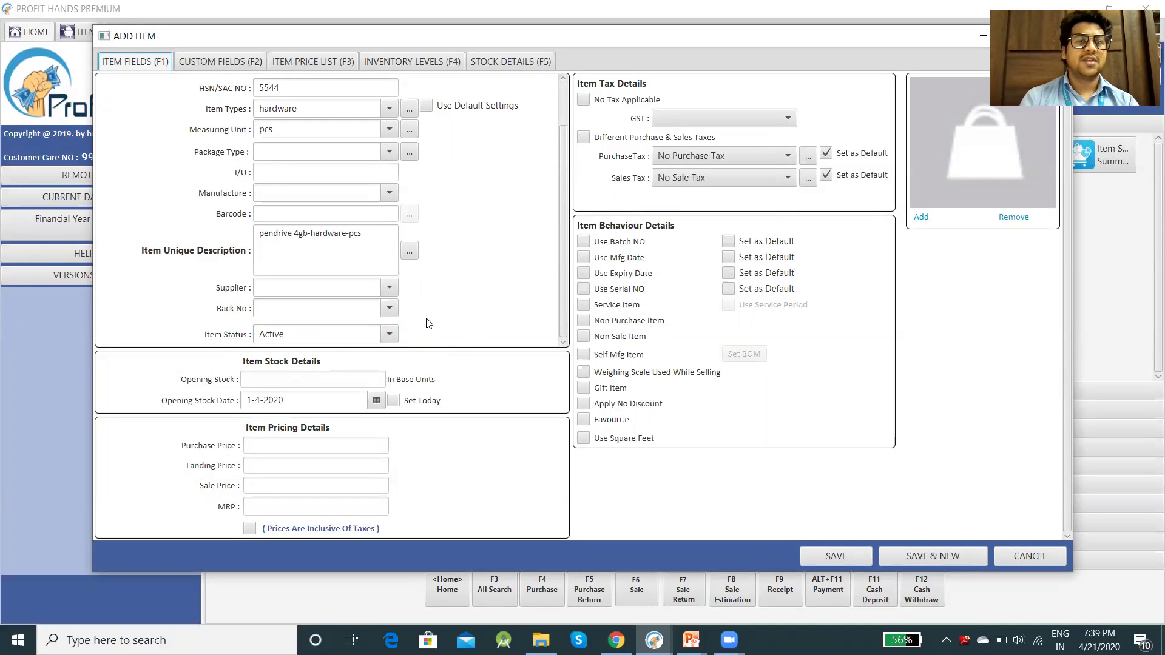
{"action": "left_click", "coordinate": [389, 334]}
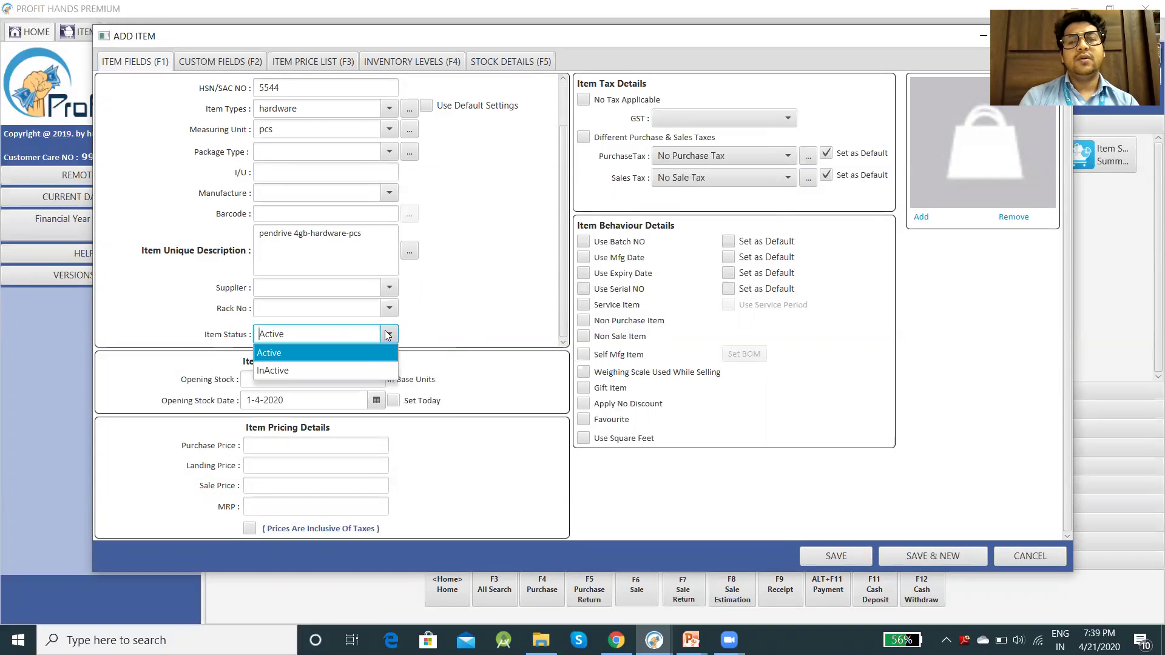
{"action": "left_click", "coordinate": [355, 371]}
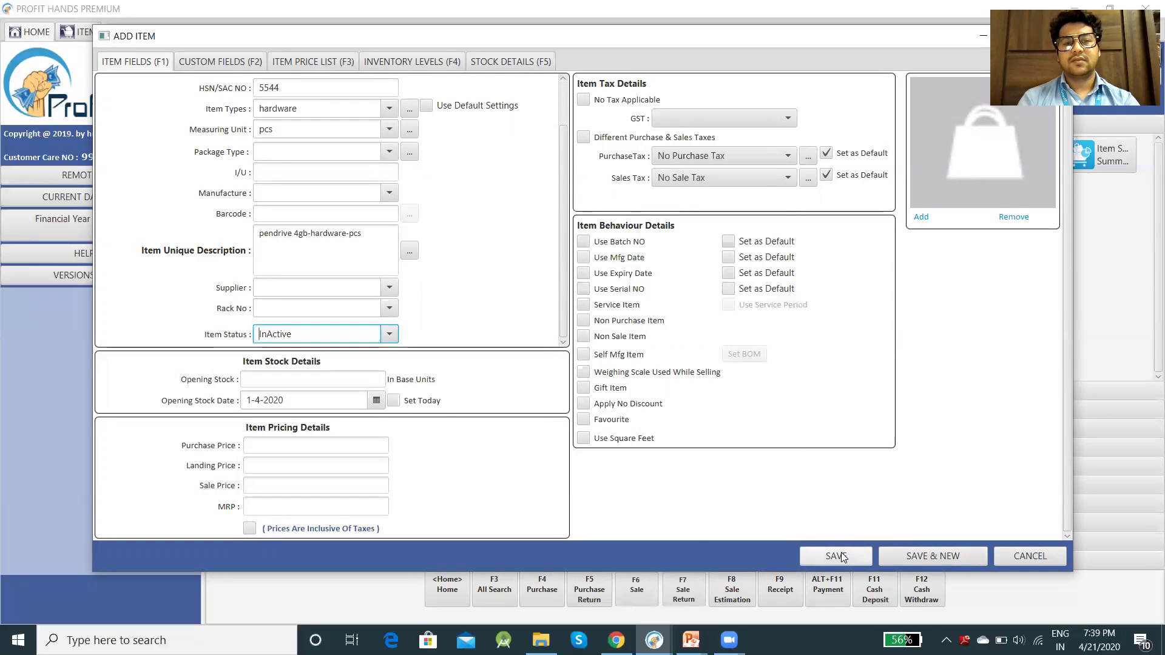
{"action": "left_click", "coordinate": [389, 334]}
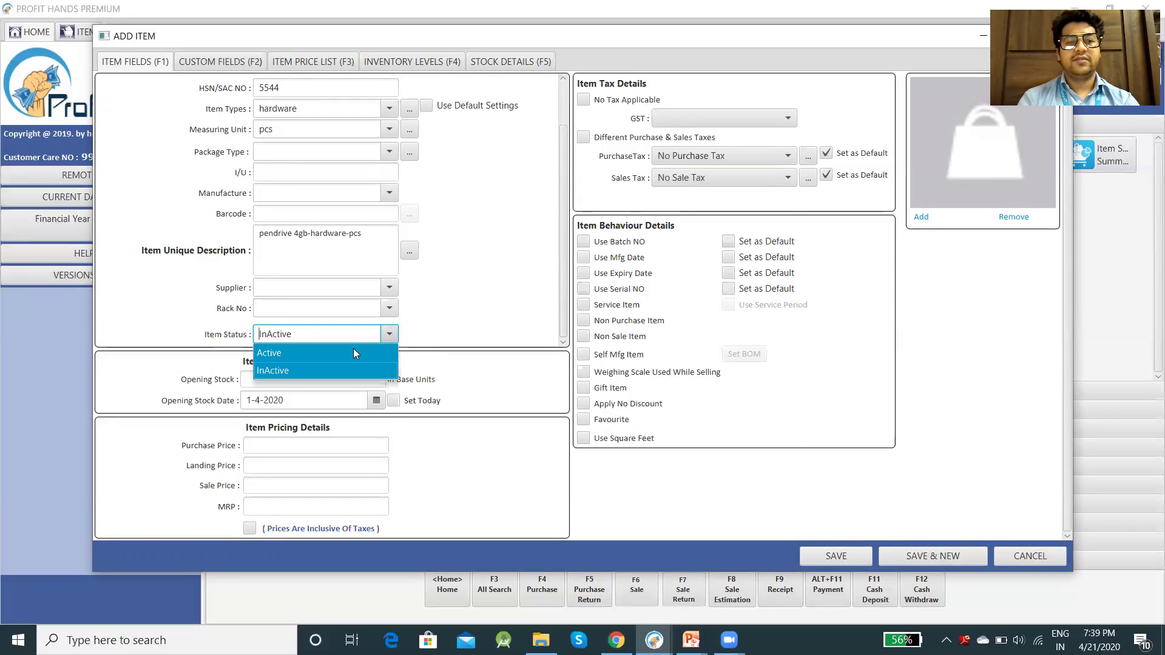
{"action": "left_click", "coordinate": [354, 352]}
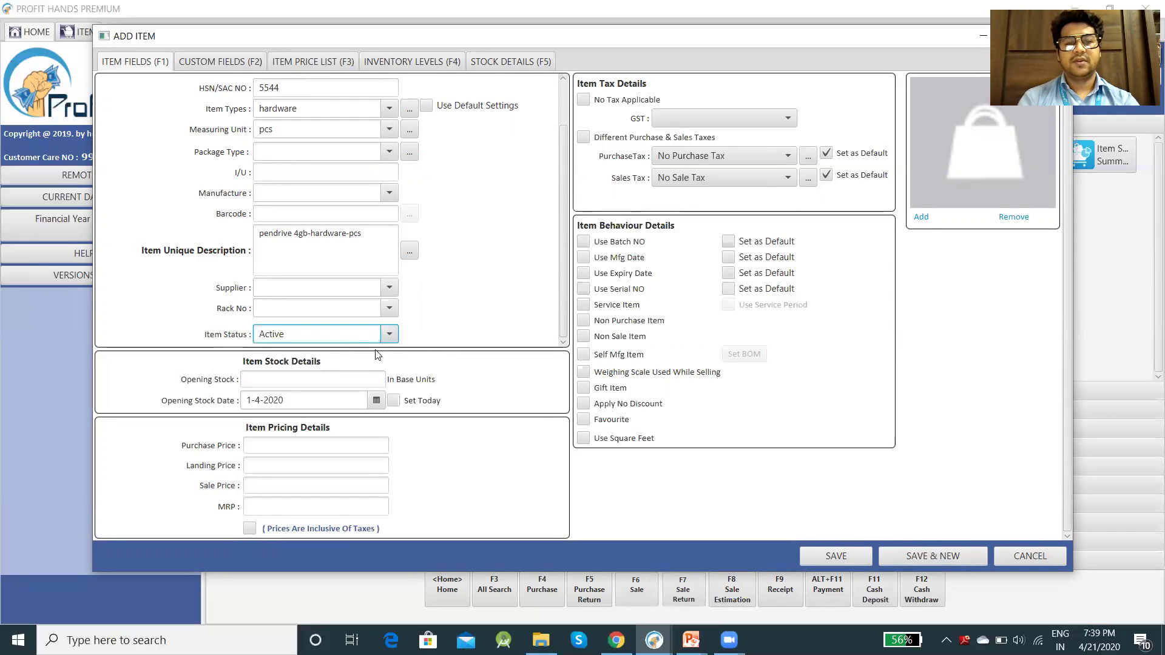
- Save the pendrive 4gb item and find it in the items list
{"action": "left_click", "coordinate": [833, 557]}
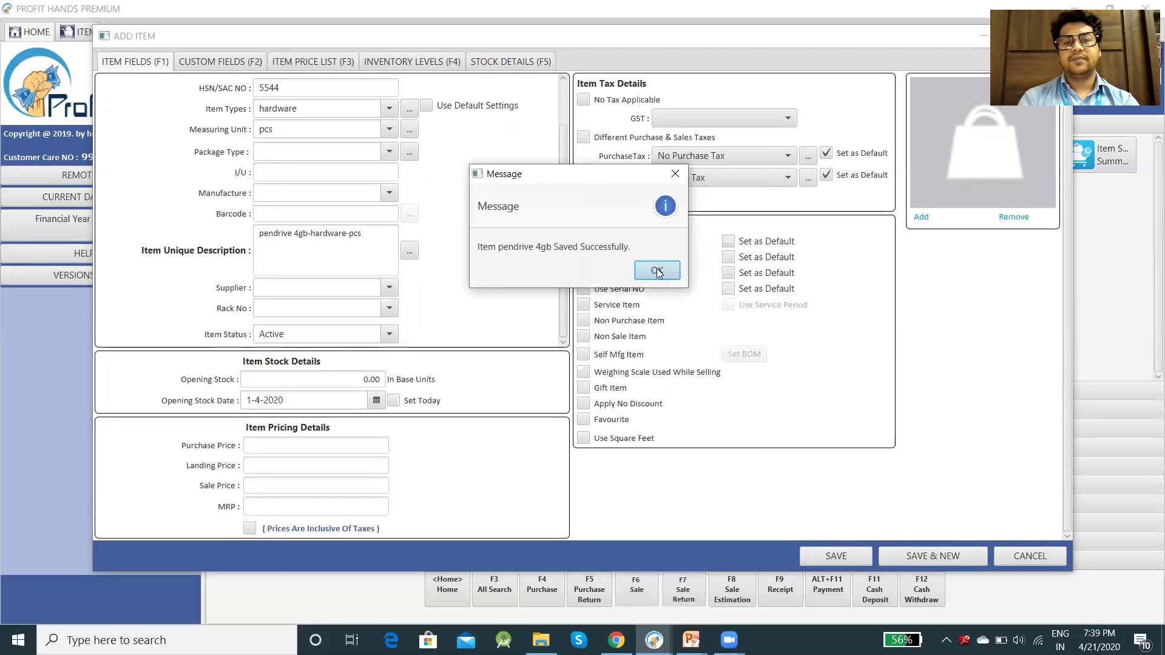
{"action": "left_click", "coordinate": [657, 273]}
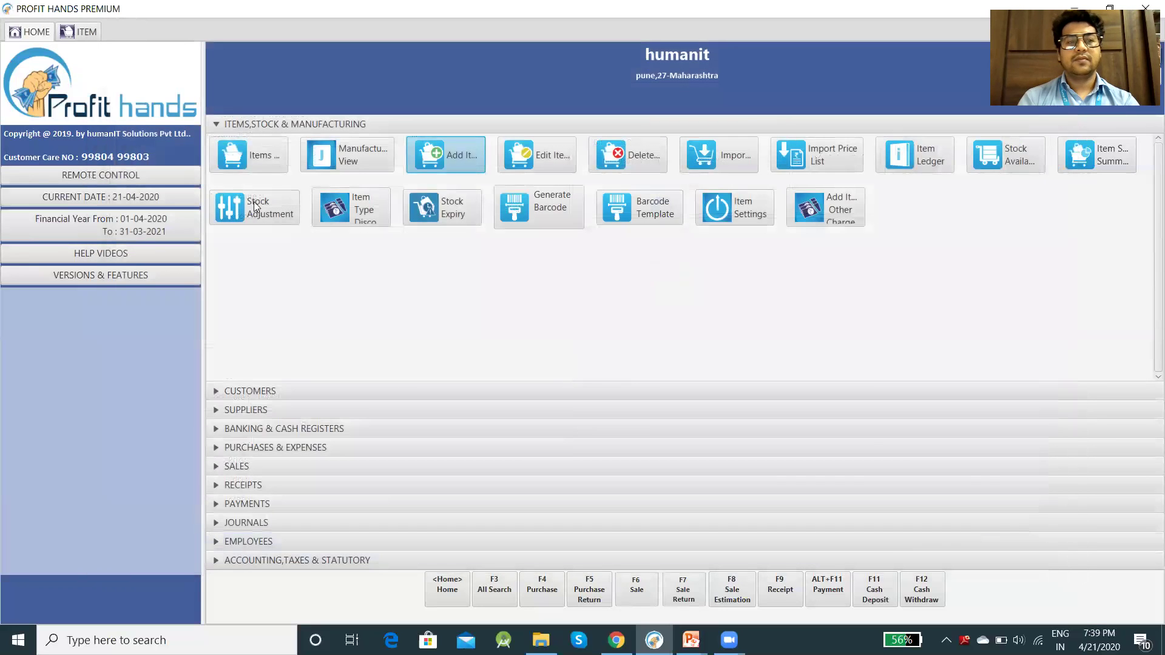
{"action": "left_click", "coordinate": [246, 154]}
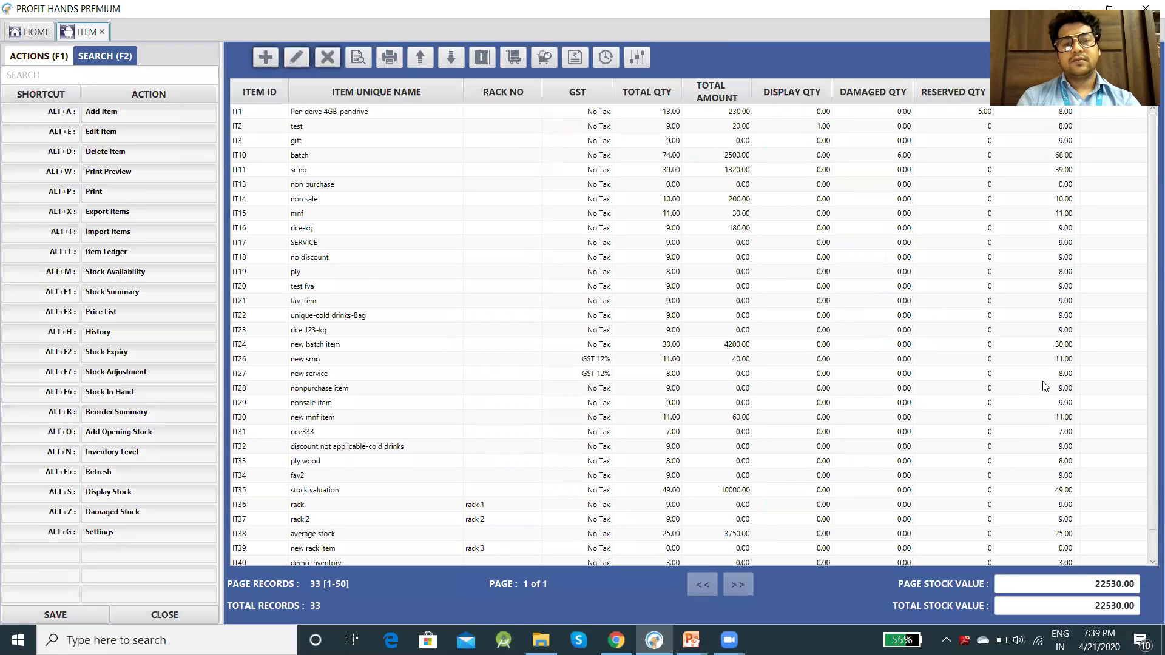
{"action": "scroll", "coordinate": [1148, 253], "scroll_direction": "down", "scroll_amount": 1}
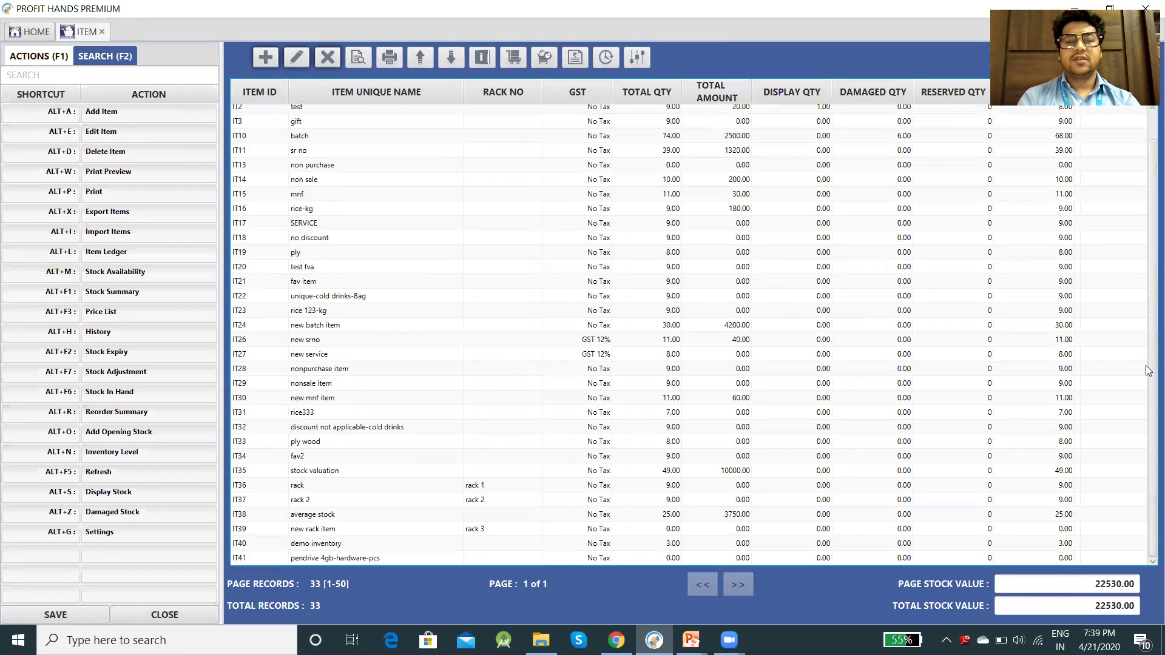
{"action": "left_click", "coordinate": [414, 557]}
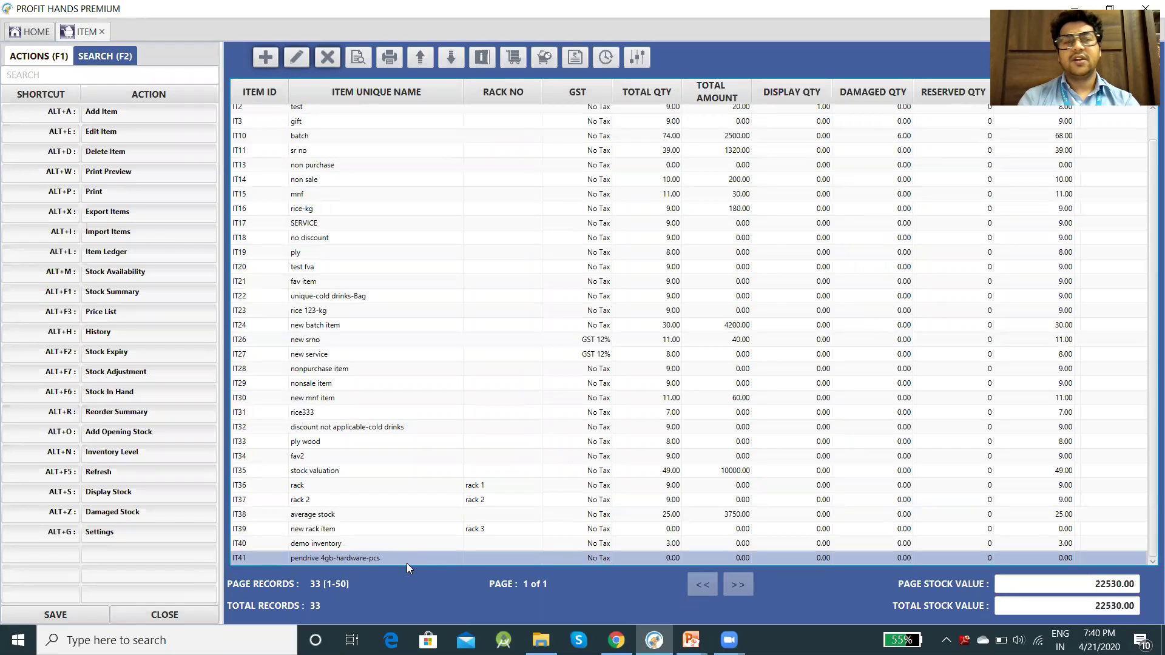
- Open the pendrive 4gb item from the items list for editing and rename it Pendrive 4gb
{"action": "left_click", "coordinate": [34, 35]}
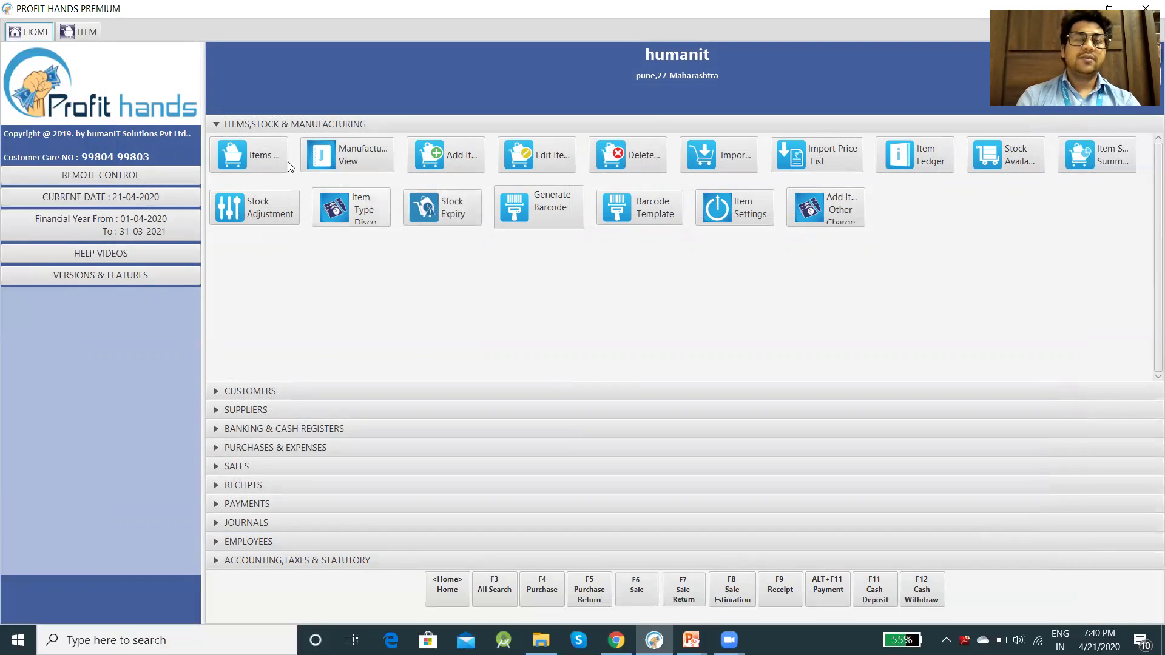
{"action": "left_click", "coordinate": [272, 158]}
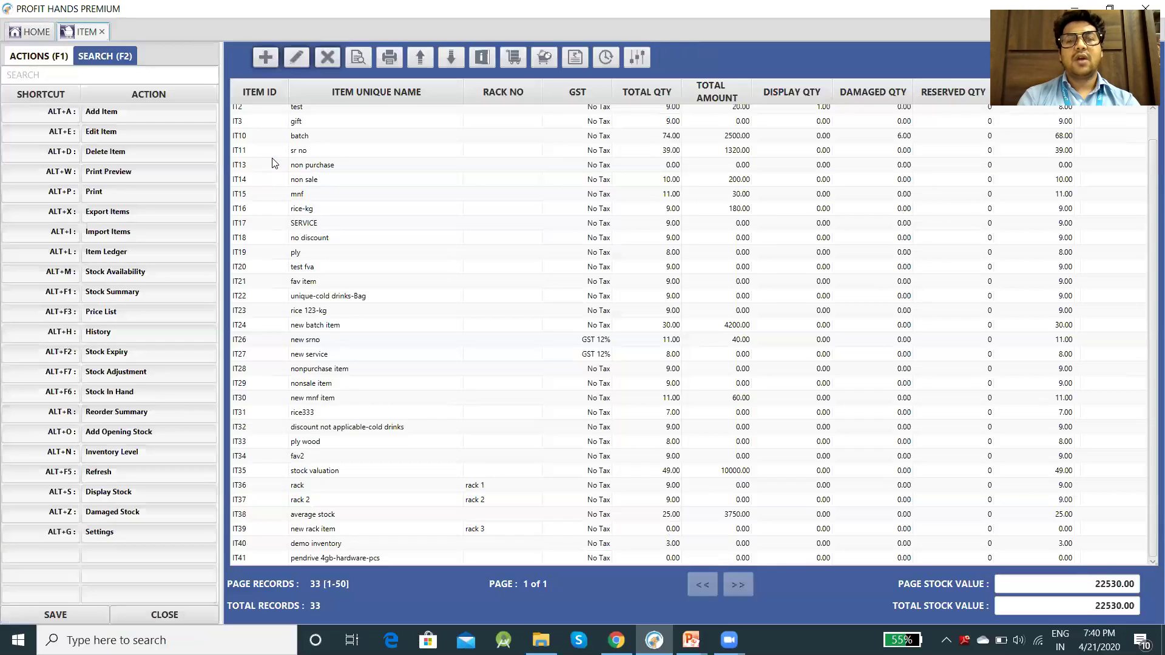
{"action": "left_click", "coordinate": [347, 558]}
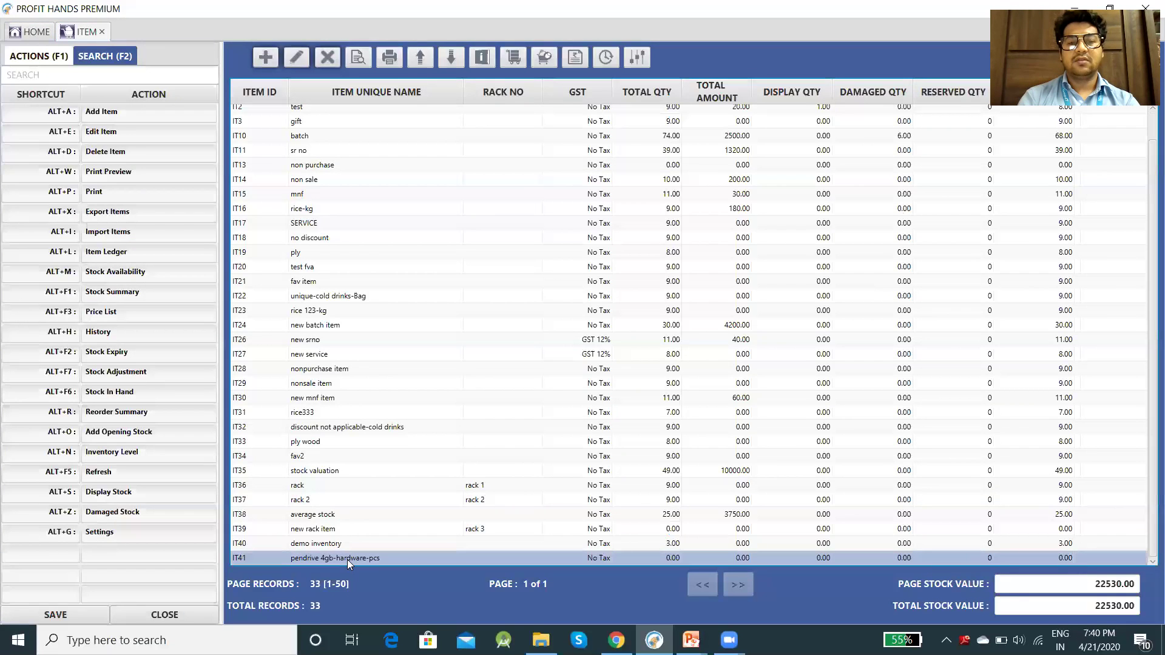
{"action": "left_click", "coordinate": [296, 57]}
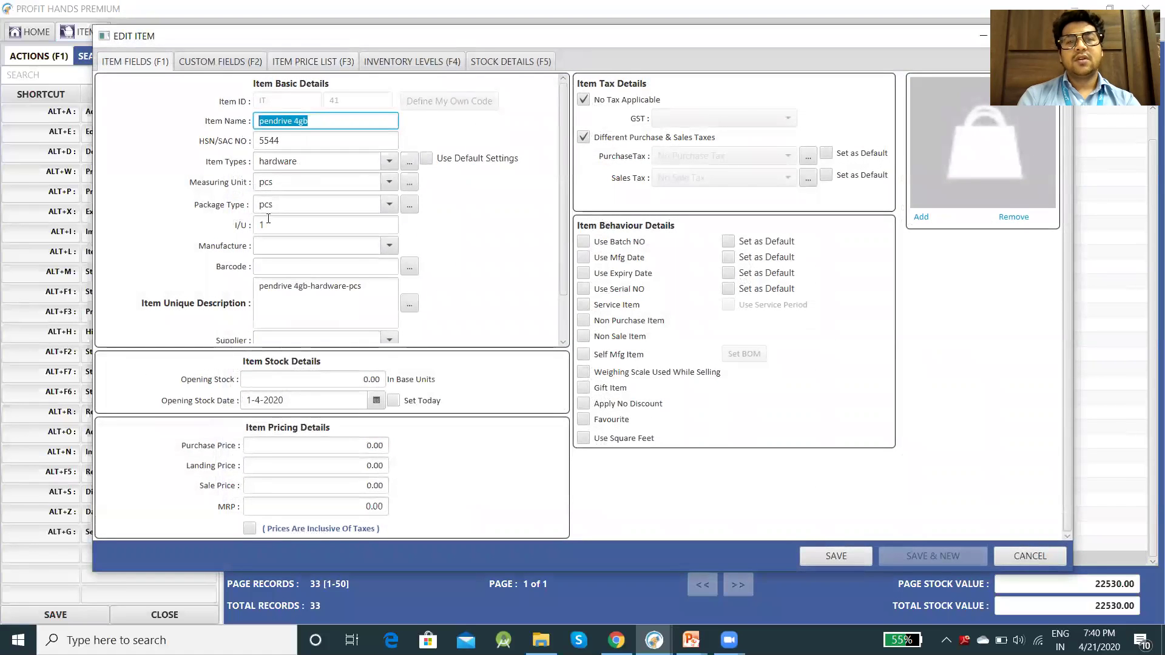
{"action": "left_click", "coordinate": [263, 120]}
{"action": "key", "text": "BackSpace"}
{"action": "type", "text": "P"}
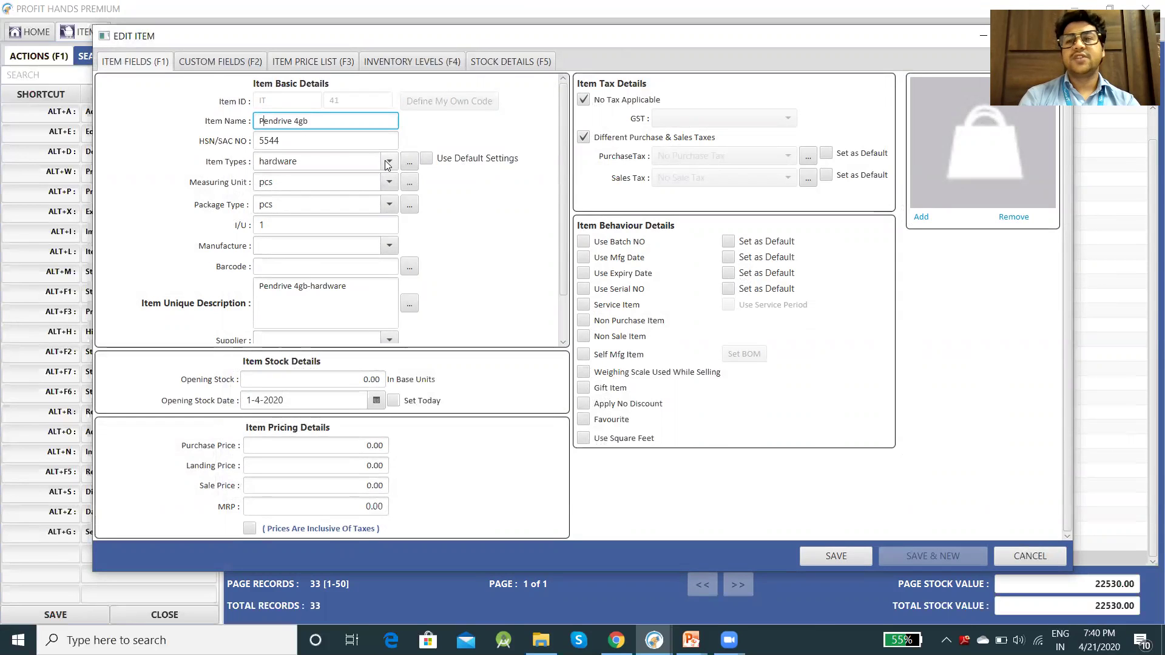
- Replace the item's type with pendrive from the existing item types
{"action": "left_click", "coordinate": [353, 160]}
{"action": "key", "text": "BackSpace"}
{"action": "key", "text": "BackSpace"}
{"action": "key", "text": "BackSpace"}
{"action": "key", "text": "BackSpace"}
{"action": "key", "text": "BackSpace"}
{"action": "key", "text": "BackSpace"}
{"action": "key", "text": "BackSpace"}
{"action": "key", "text": "BackSpace"}
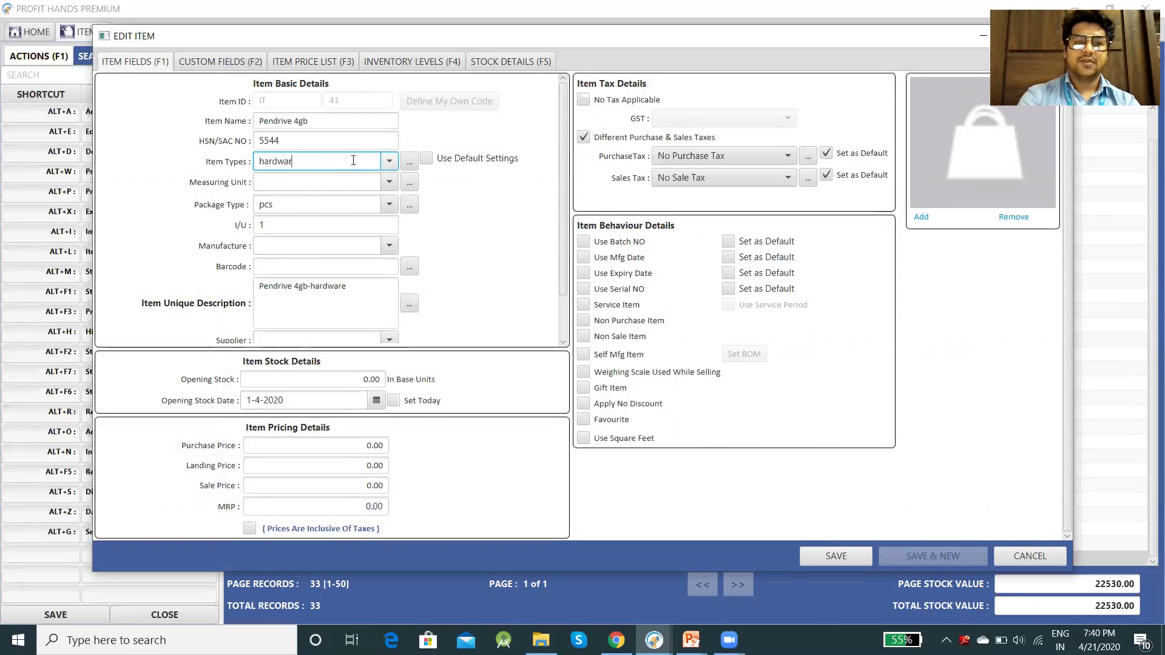
{"action": "key", "text": "Down"}
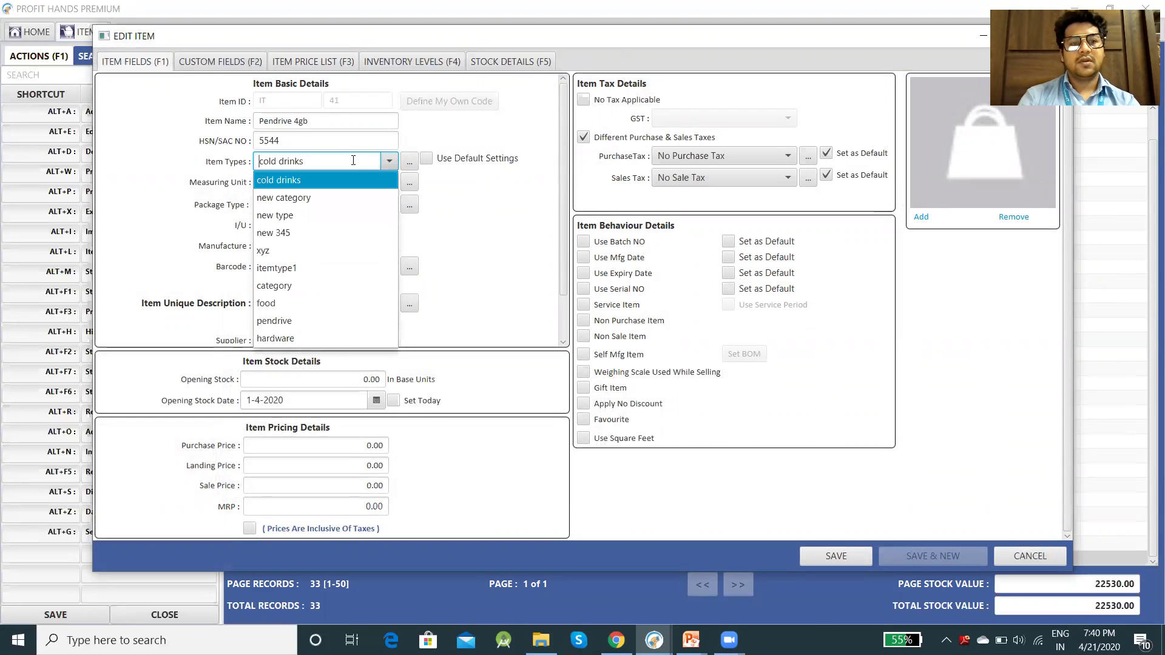
{"action": "key", "text": "Down"}
{"action": "key", "text": "Down"}
{"action": "key", "text": "Down"}
{"action": "key", "text": "Down"}
{"action": "key", "text": "Down"}
{"action": "key", "text": "Down"}
{"action": "key", "text": "Down"}
{"action": "key", "text": "Down"}
{"action": "key", "text": "Down"}
{"action": "key", "text": "Up"}
{"action": "key", "text": "Return"}
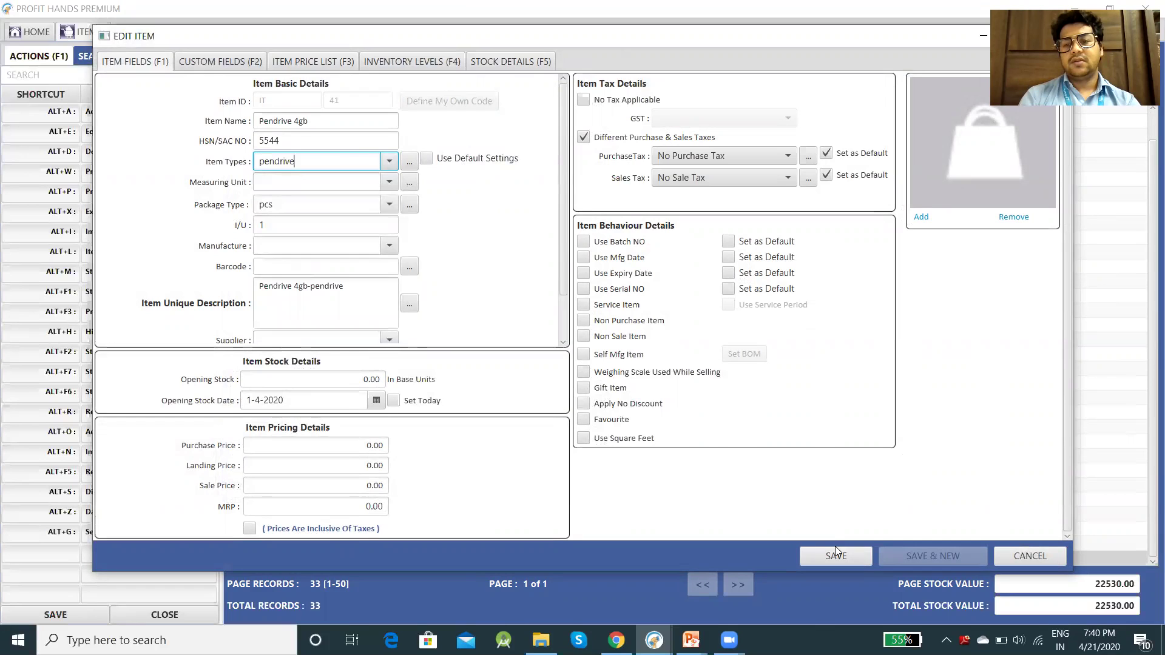
- Save the changes to the Pendrive 4gb item and confirm the modification
{"action": "left_click", "coordinate": [311, 303]}
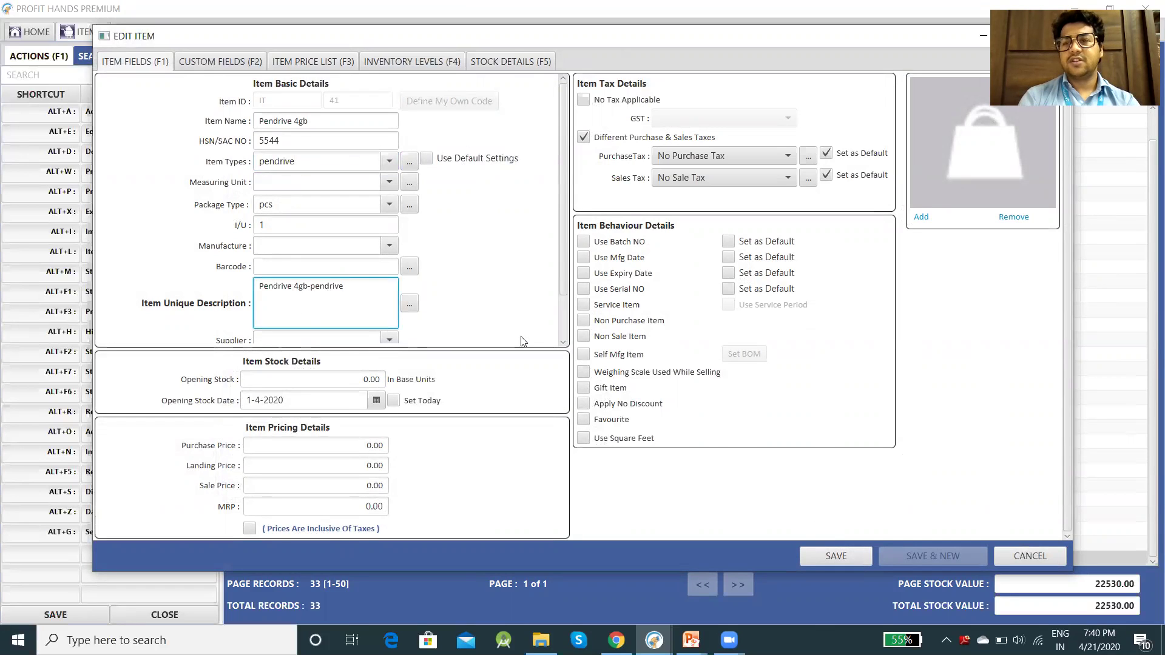
{"action": "left_click", "coordinate": [837, 557]}
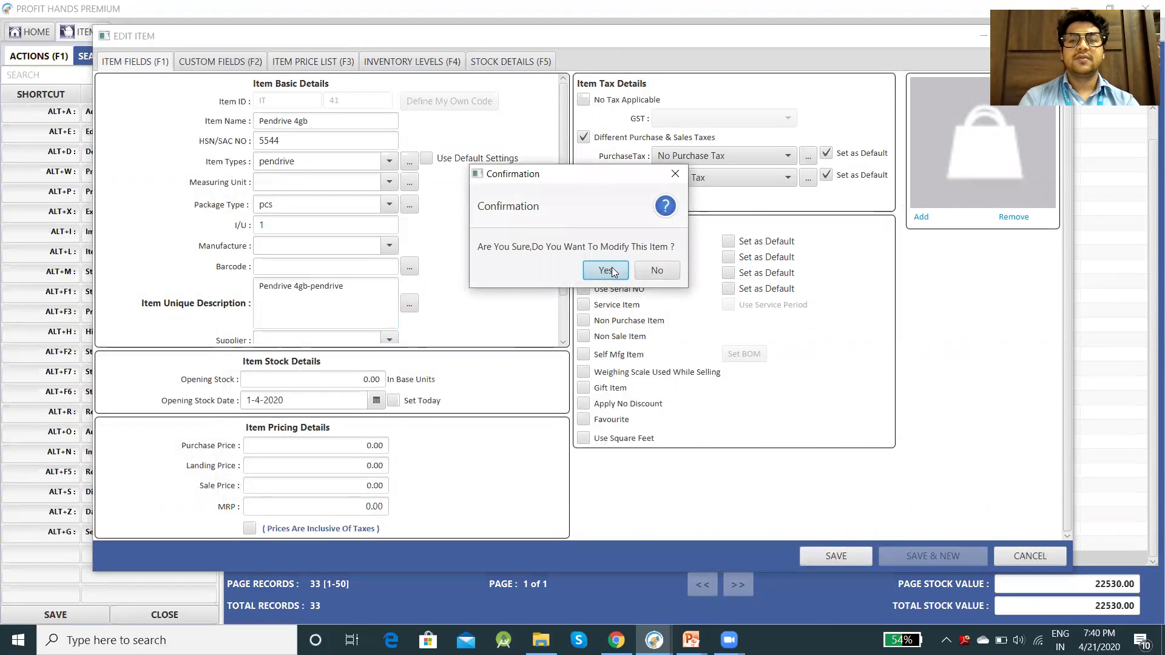
{"action": "left_click", "coordinate": [607, 270]}
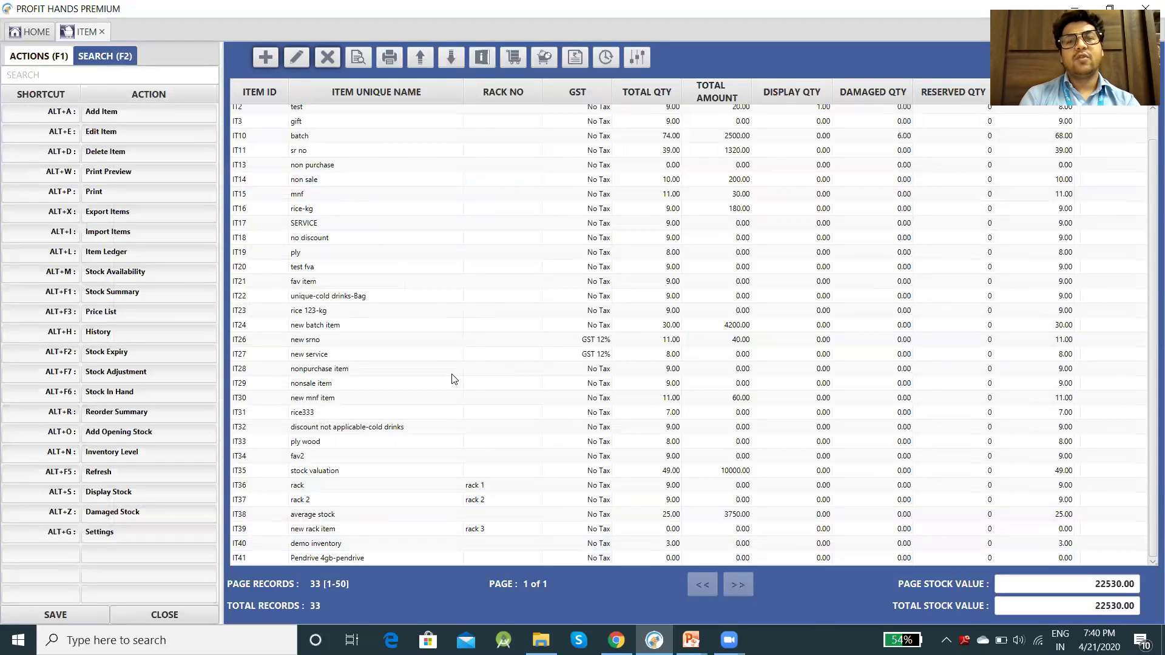
{"action": "left_click", "coordinate": [341, 558]}
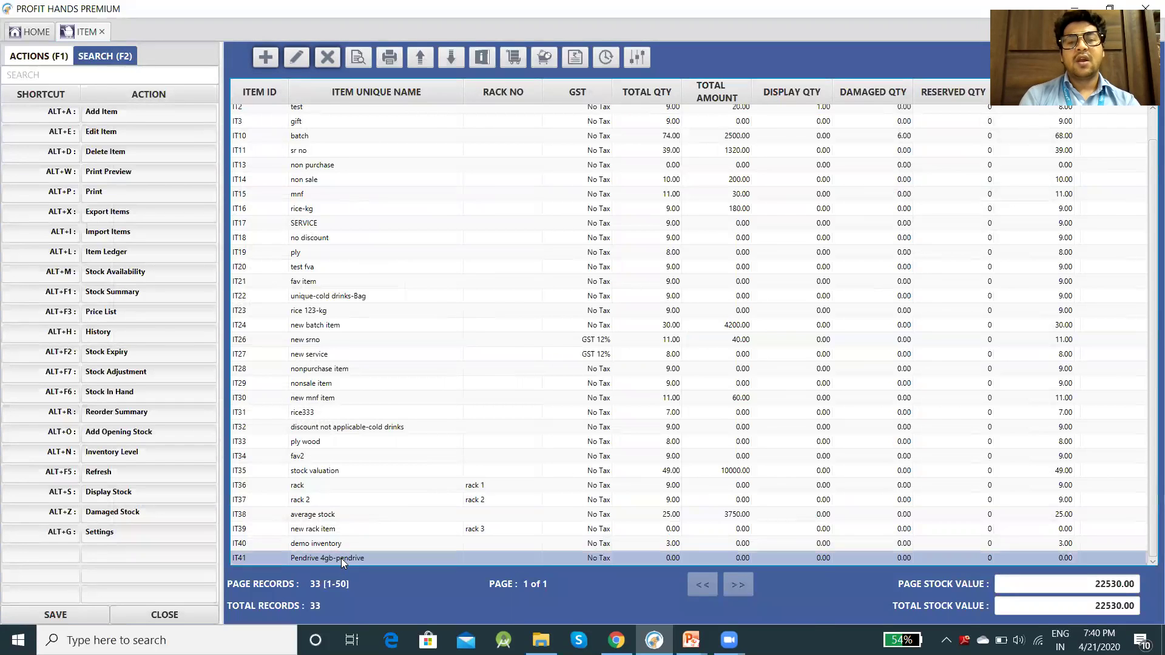
{"action": "left_click", "coordinate": [331, 56]}
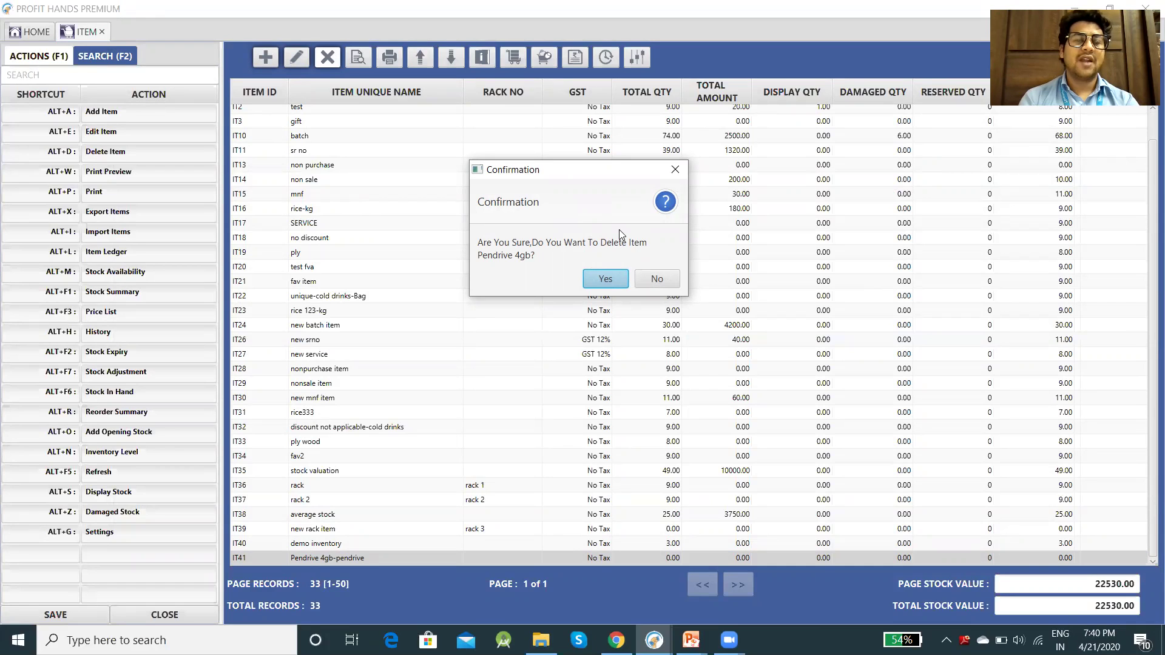
{"action": "left_click", "coordinate": [670, 172]}
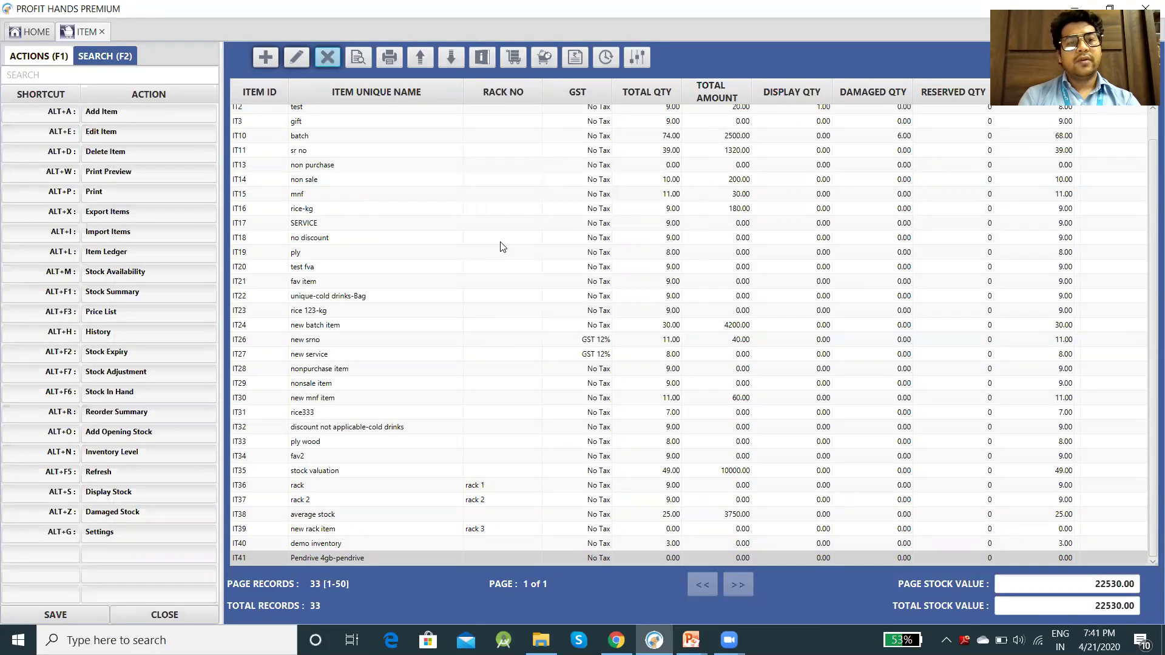
{"action": "key", "text": "alt+Tab"}
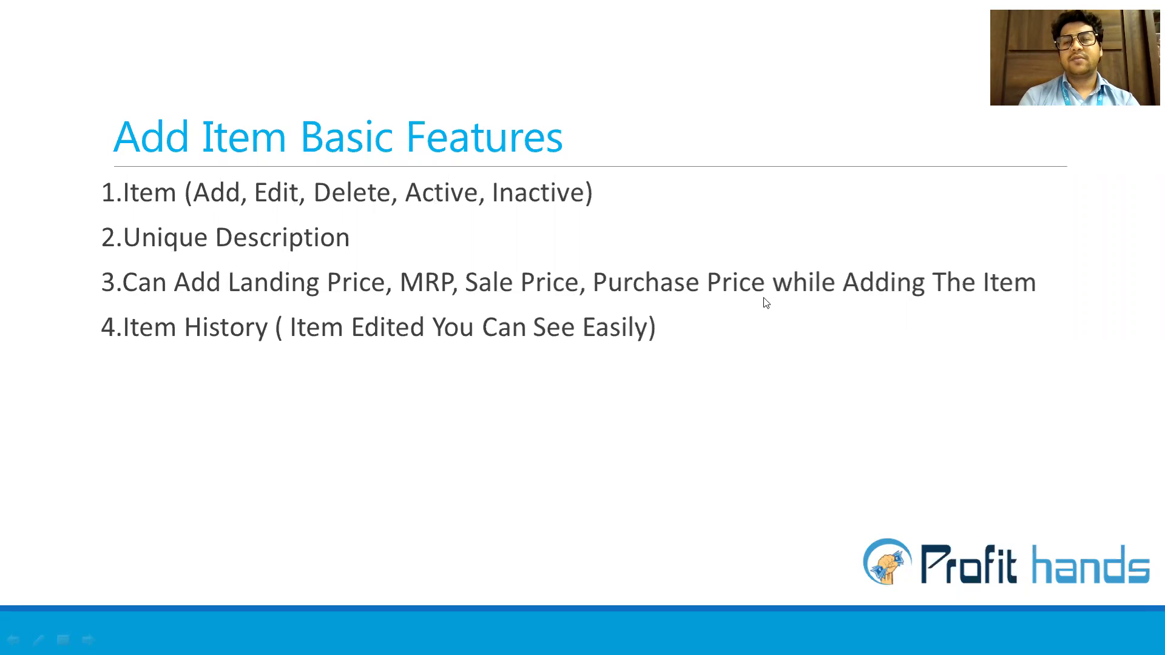
{"action": "key", "text": "alt+Tab"}
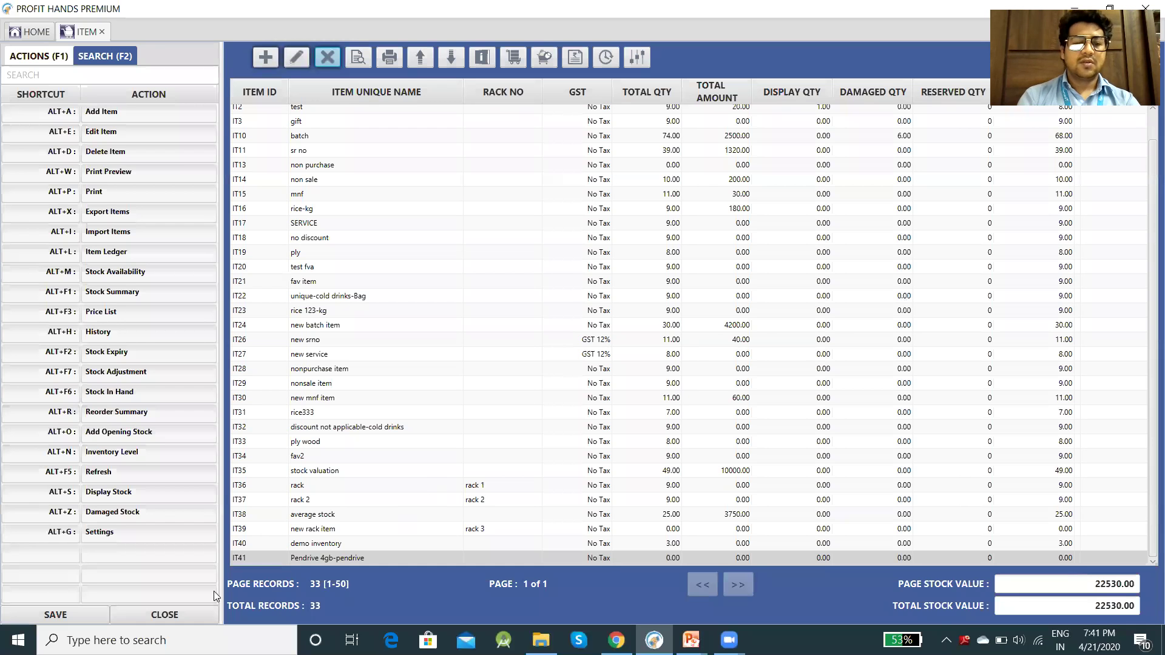
- Open the Pendrive 4gb item from the items list for editing and set its opening stock date to today
{"action": "left_click", "coordinate": [325, 558]}
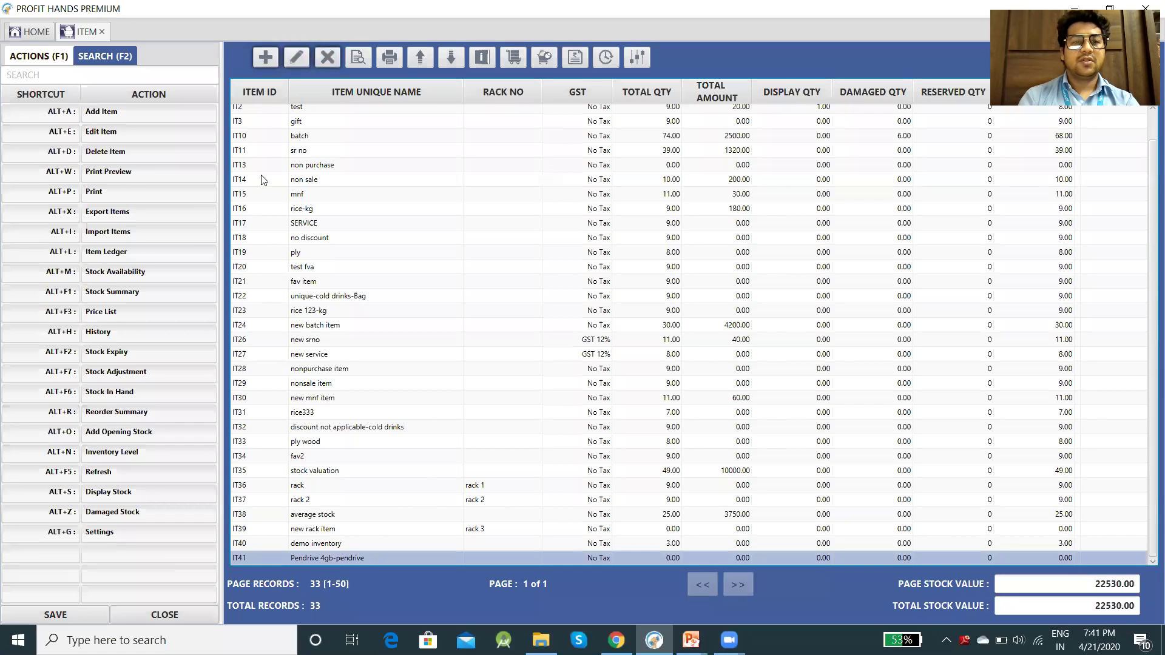
{"action": "left_click", "coordinate": [294, 58]}
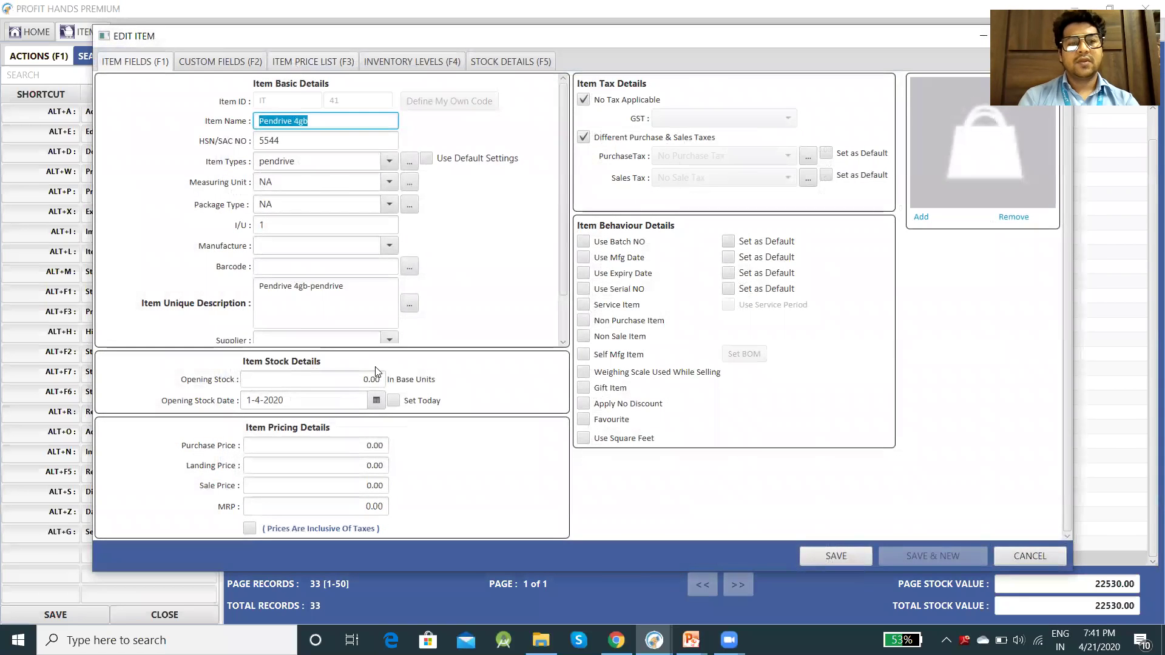
{"action": "left_click", "coordinate": [284, 379]}
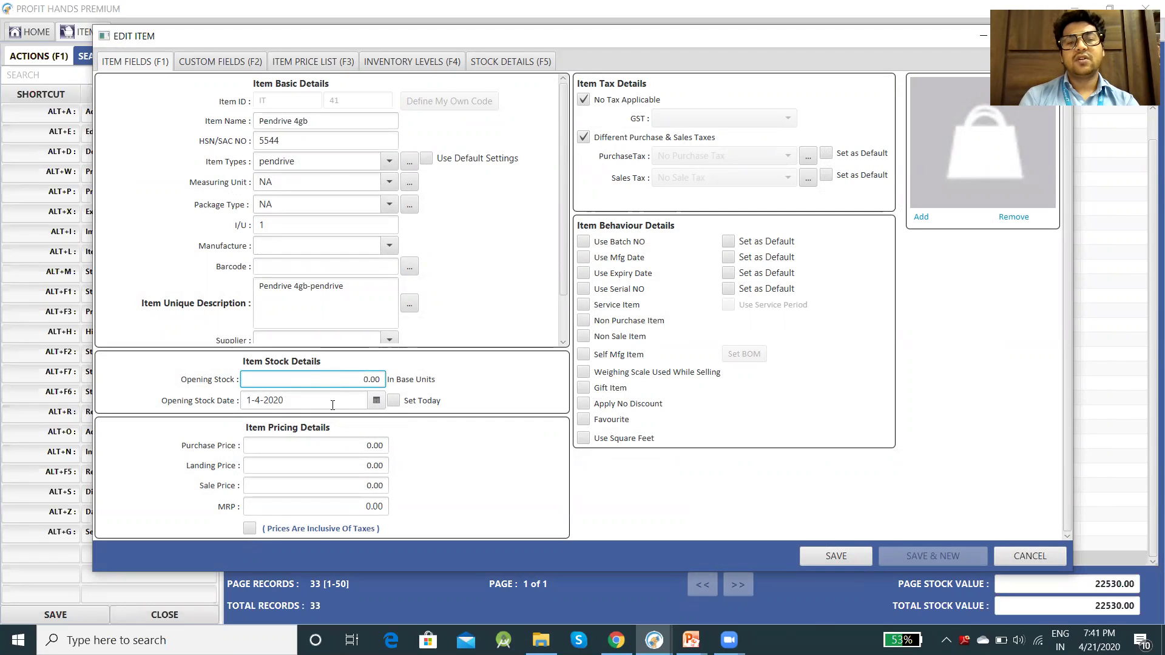
{"action": "left_click", "coordinate": [393, 402]}
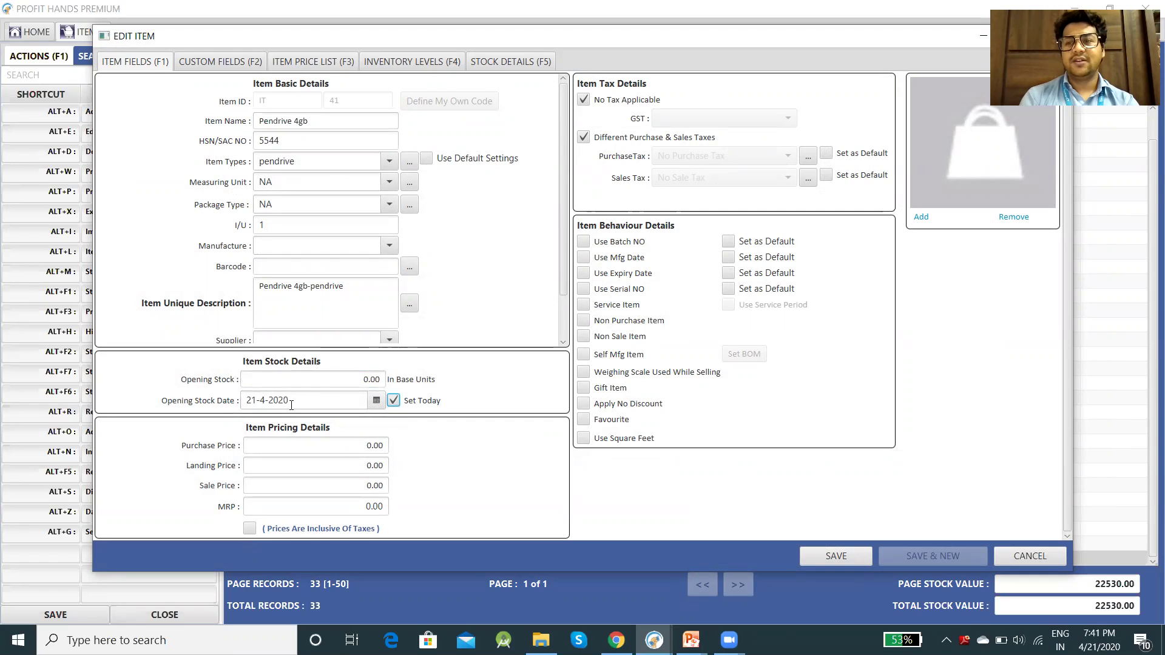
- Set the item's purchase price to 120 and its landing price to 130
{"action": "left_click", "coordinate": [353, 450]}
{"action": "left_click", "coordinate": [351, 466]}
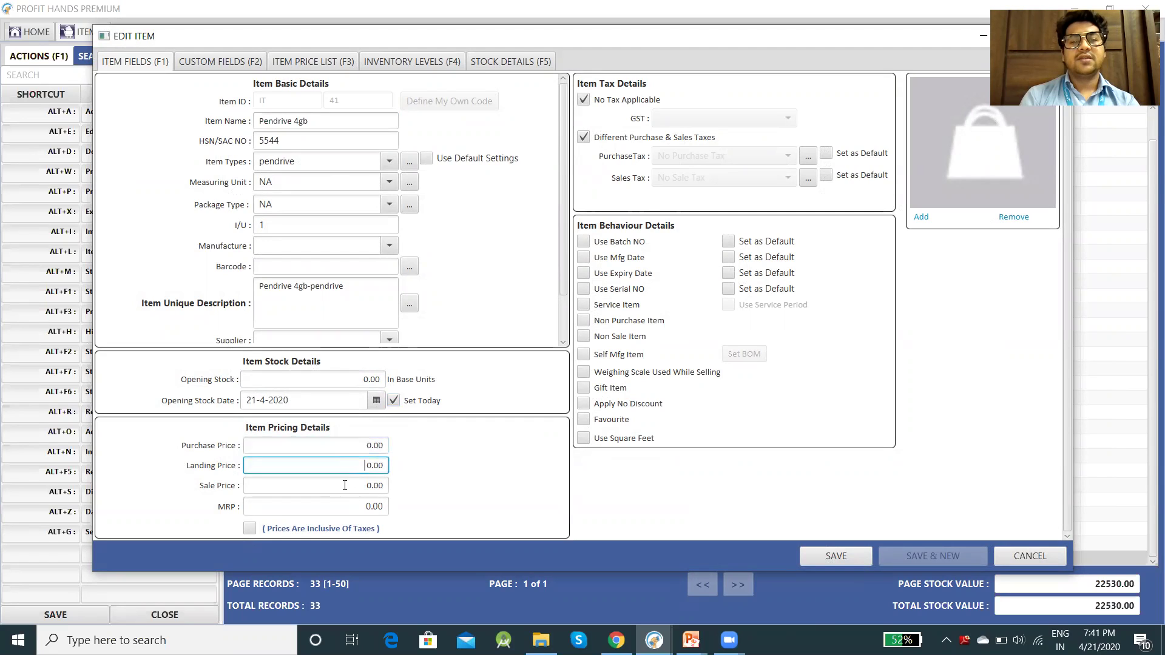
{"action": "left_click", "coordinate": [338, 510]}
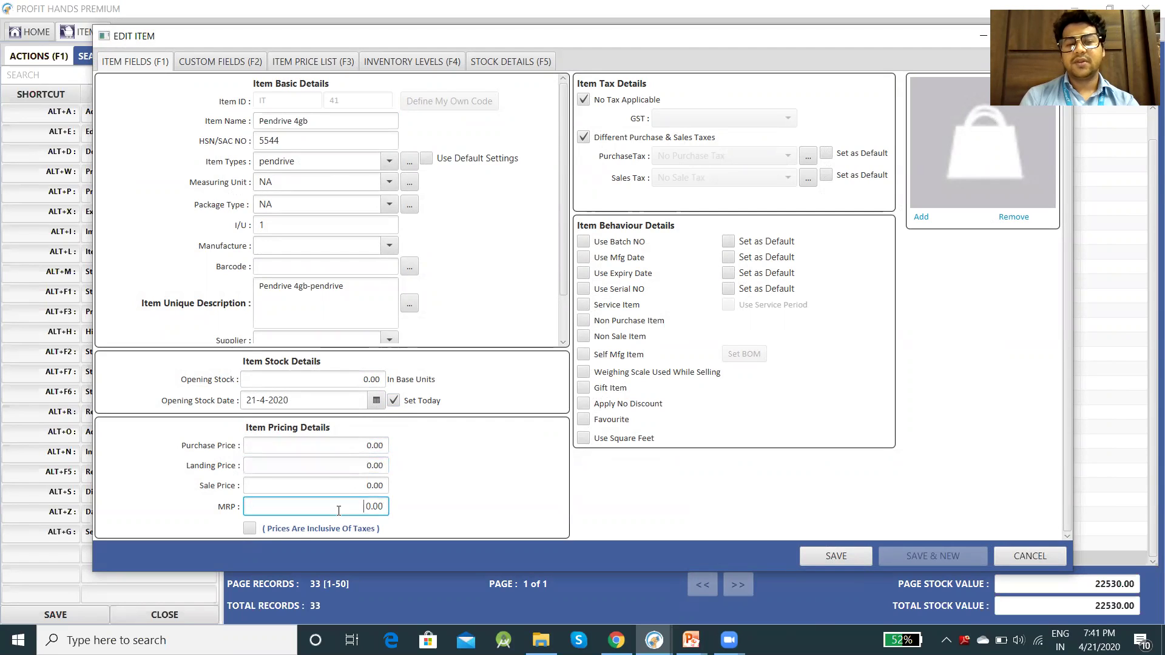
{"action": "left_click", "coordinate": [367, 447]}
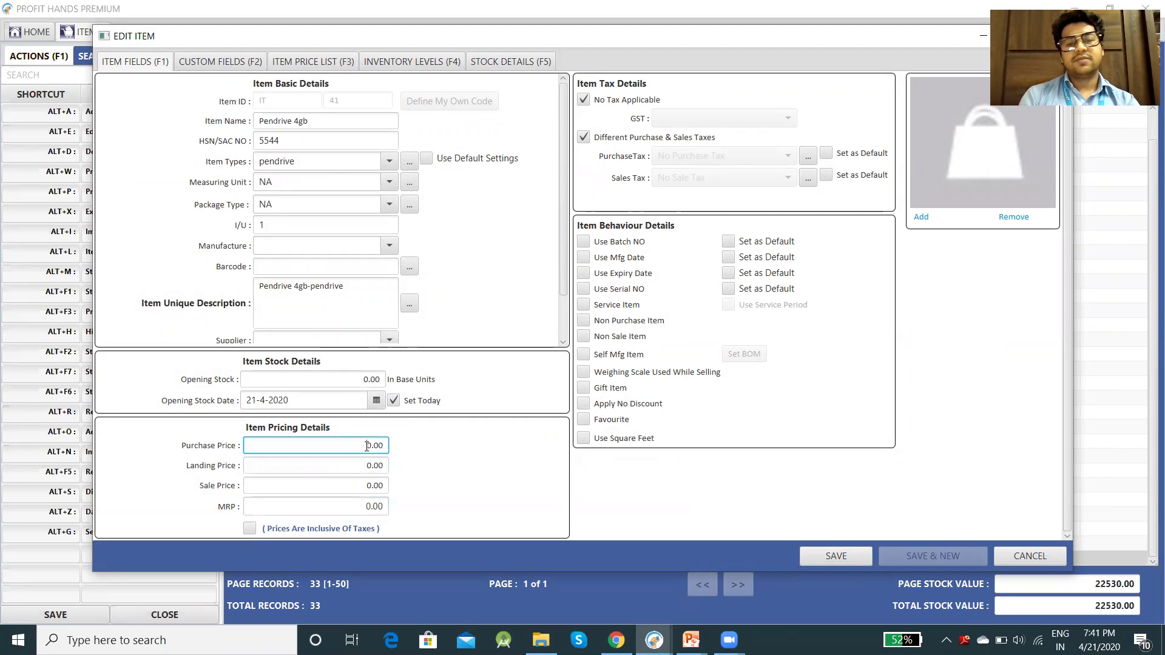
{"action": "double_click", "coordinate": [368, 447]}
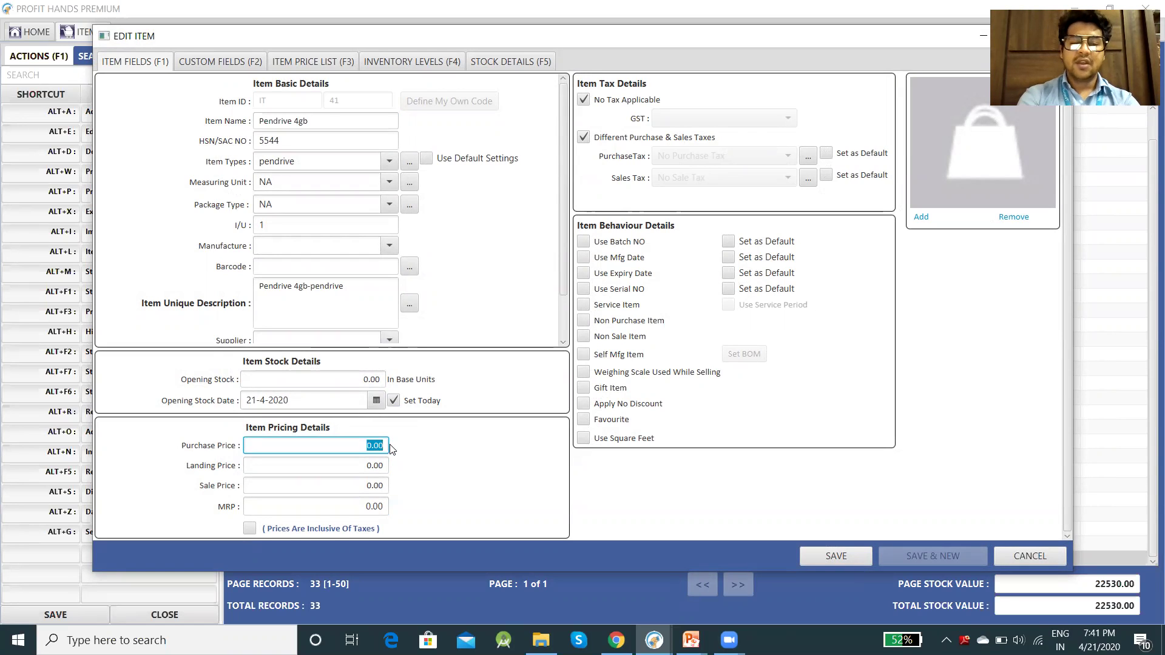
{"action": "type", "text": "120"}
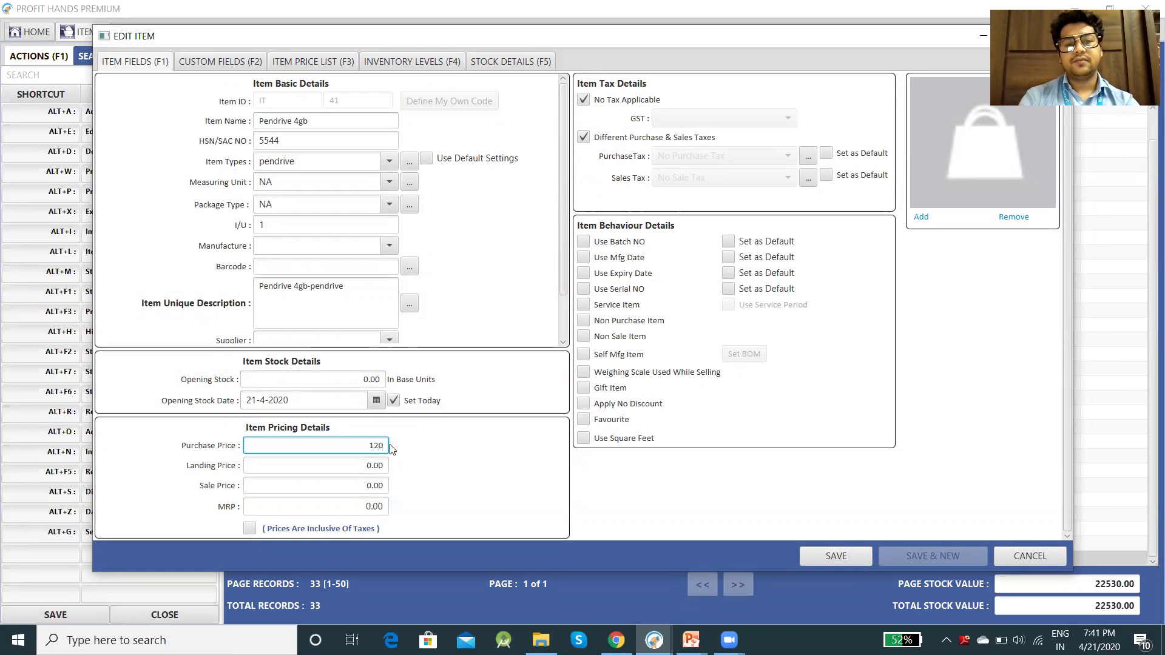
{"action": "left_click", "coordinate": [358, 466]}
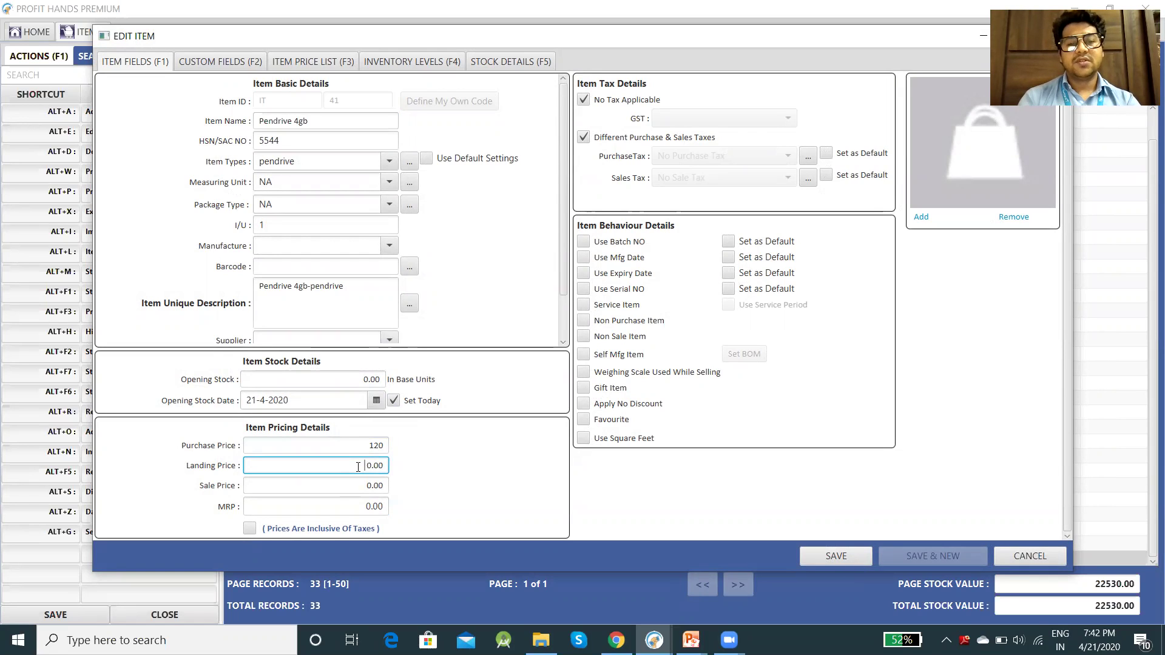
{"action": "double_click", "coordinate": [373, 466]}
{"action": "type", "text": "130"}
{"action": "key", "text": "Tab"}
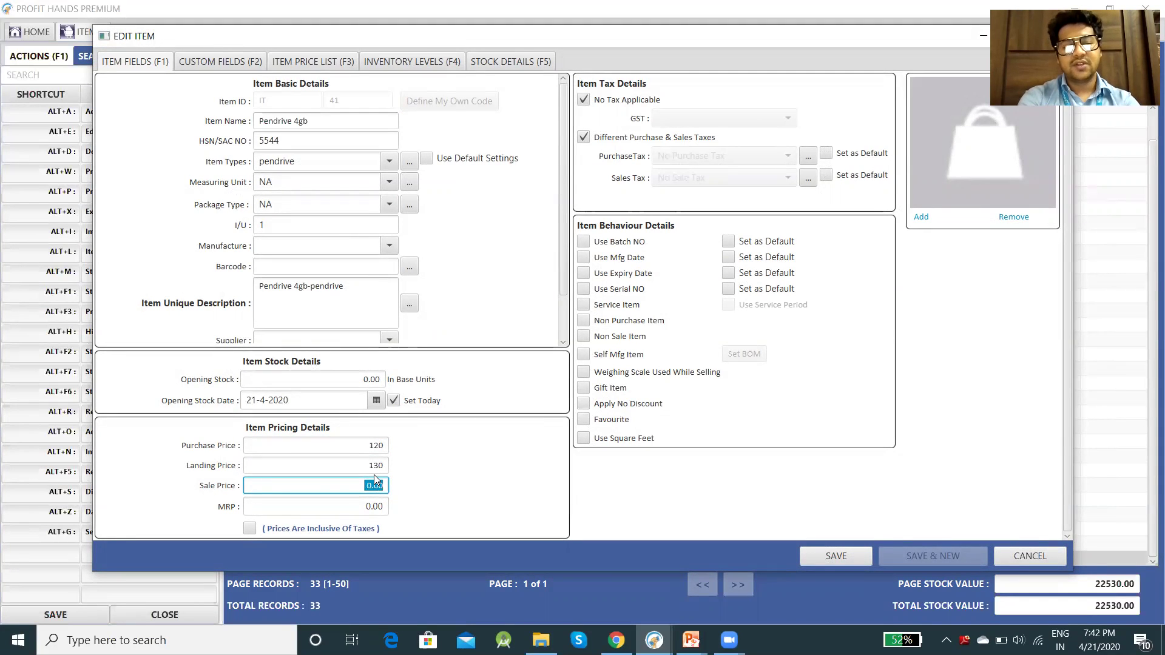
- Set the sale price to 250 and the MRP to 350, with prices inclusive of taxes
{"action": "type", "text": "250"}
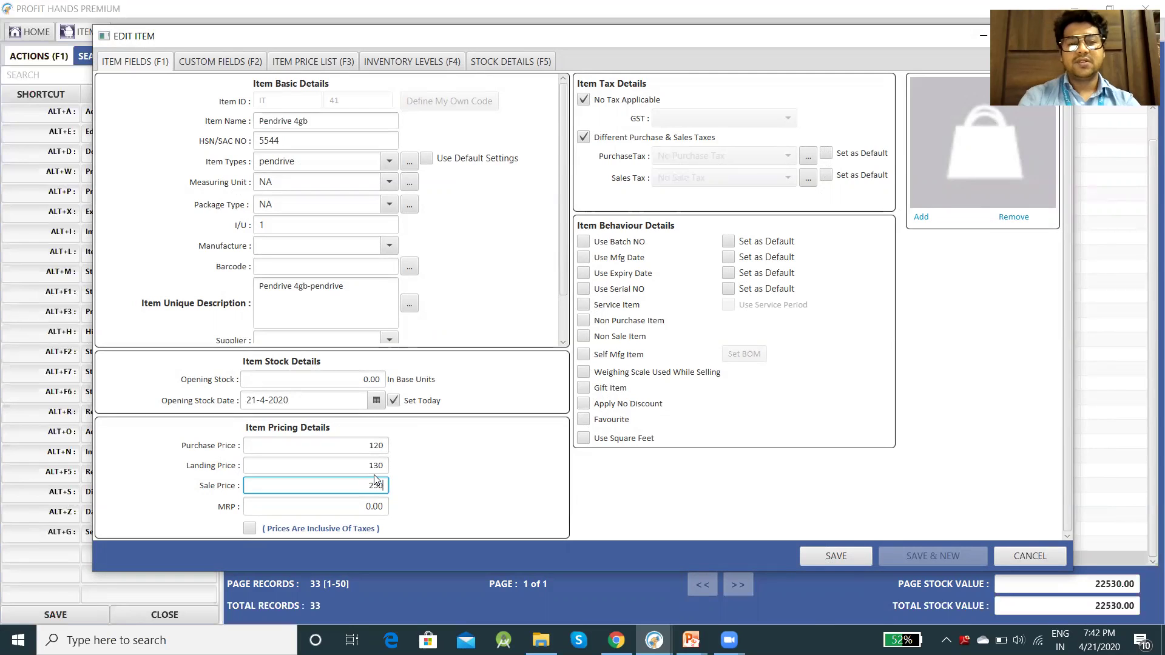
{"action": "key", "text": "Tab"}
{"action": "type", "text": "350"}
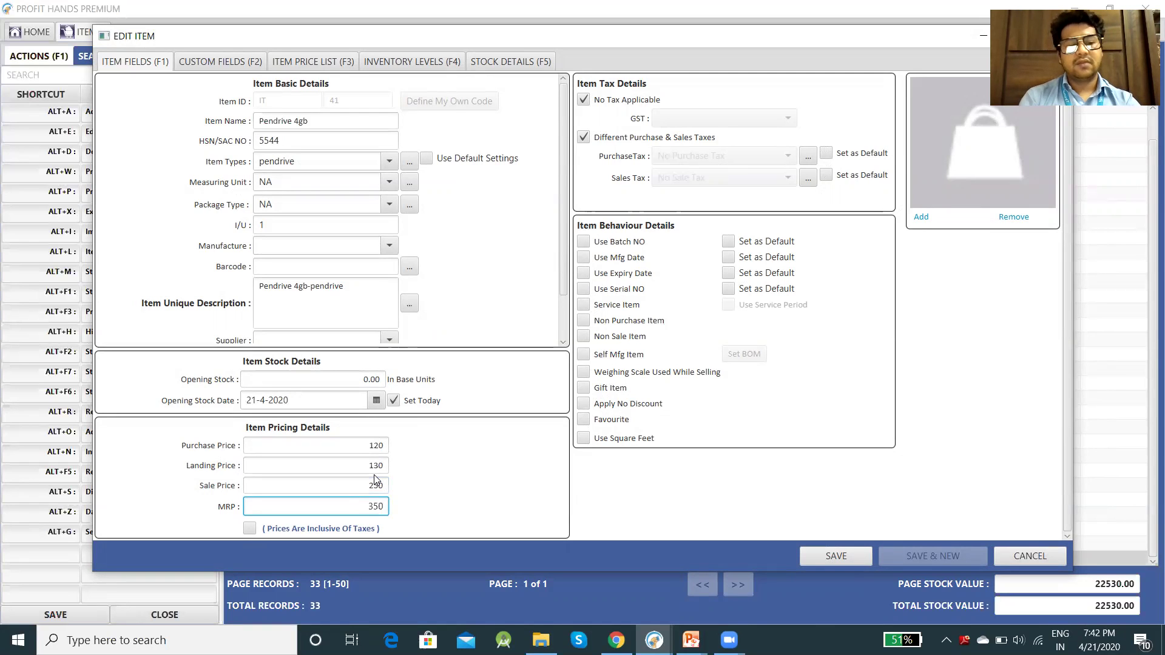
{"action": "key", "text": "Tab"}
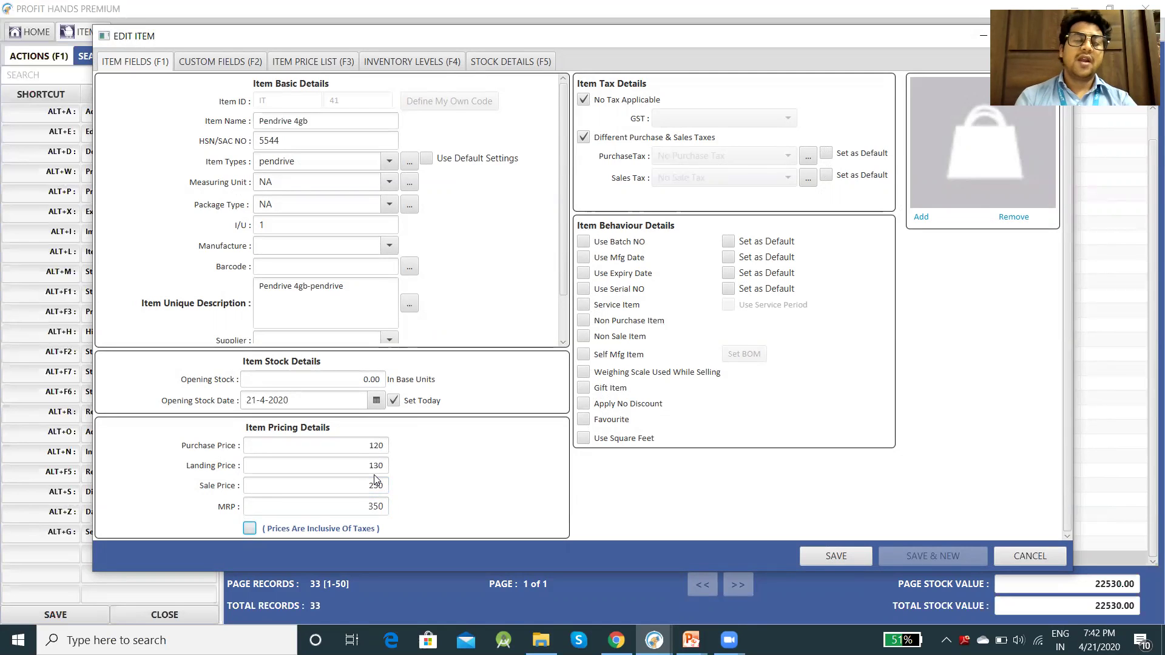
{"action": "left_click", "coordinate": [250, 528]}
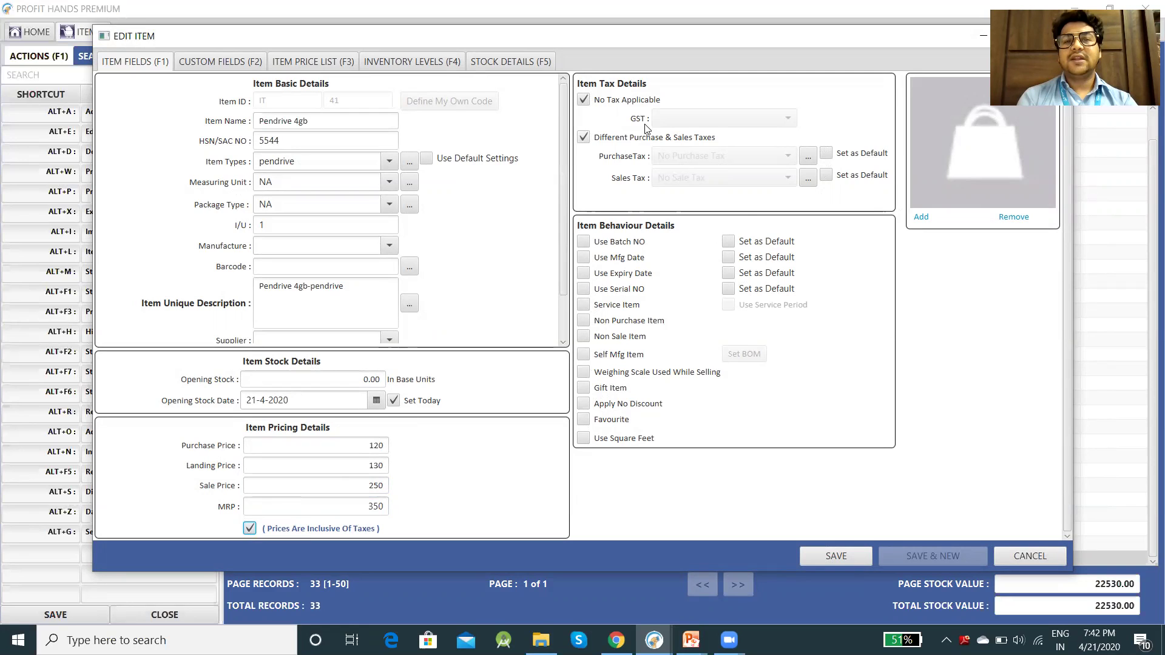
- Make the item taxable at GST 5% and allow different purchase and sales taxes
{"action": "left_click", "coordinate": [583, 100]}
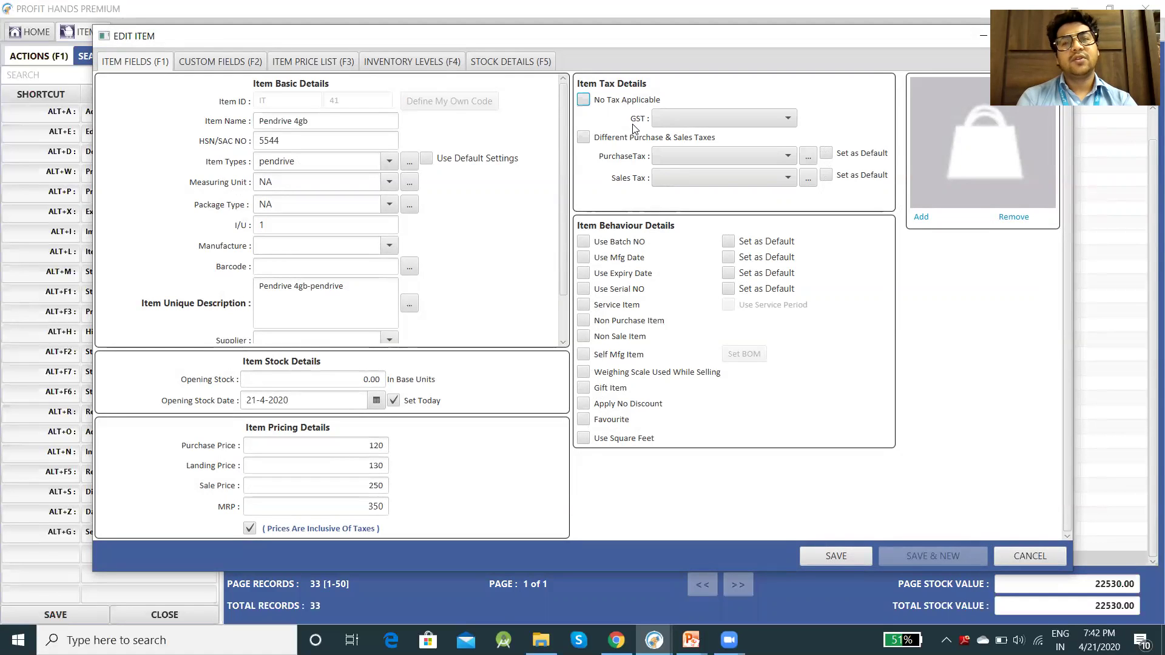
{"action": "left_click", "coordinate": [584, 100]}
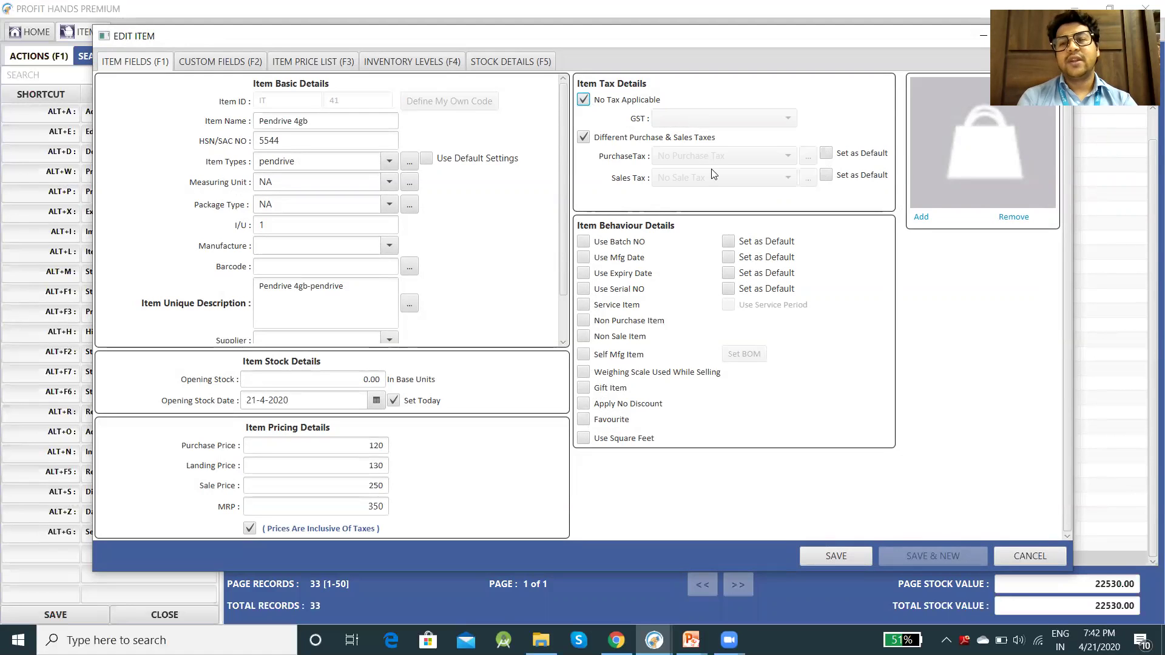
{"action": "left_click", "coordinate": [584, 100]}
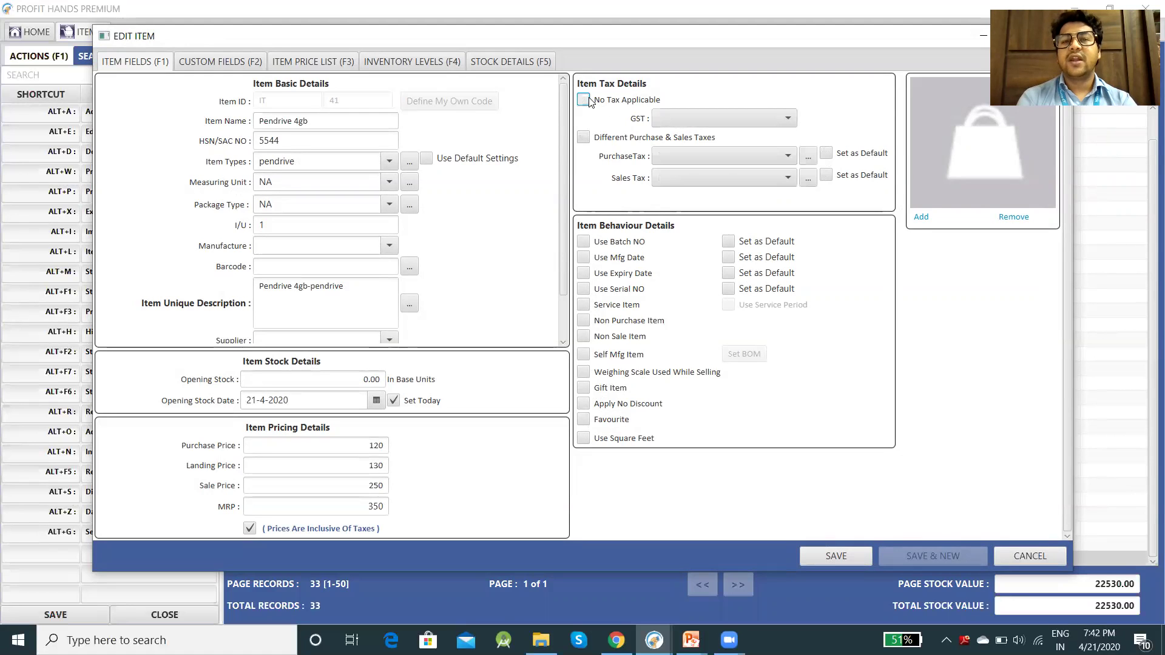
{"action": "left_click", "coordinate": [780, 119]}
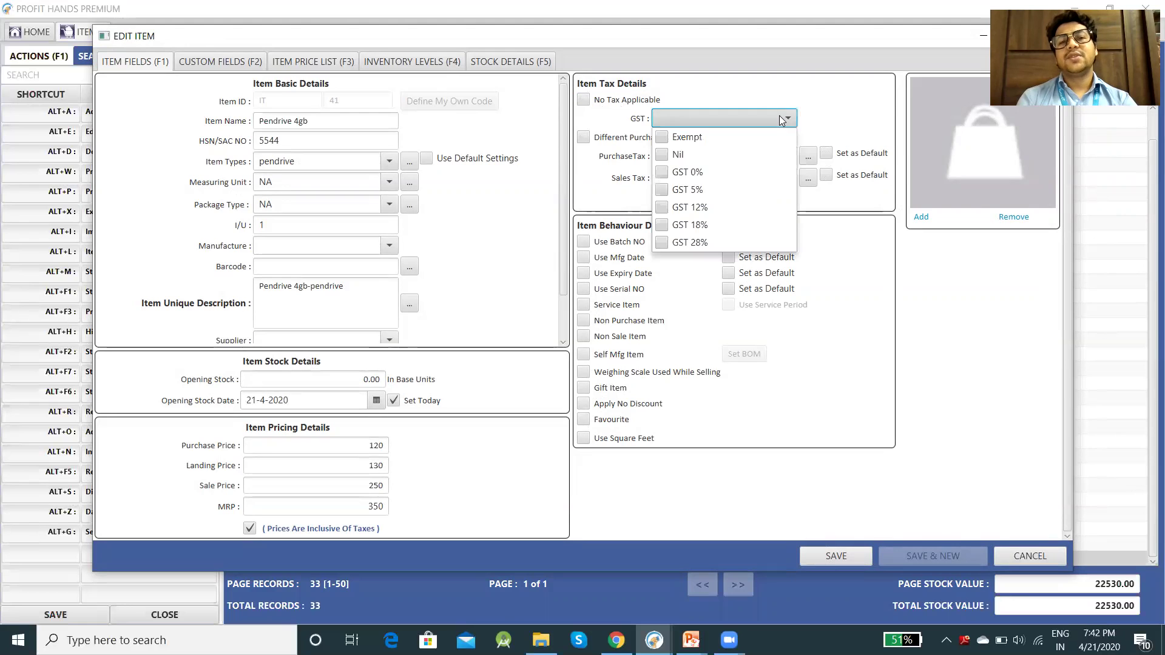
{"action": "left_click", "coordinate": [661, 190]}
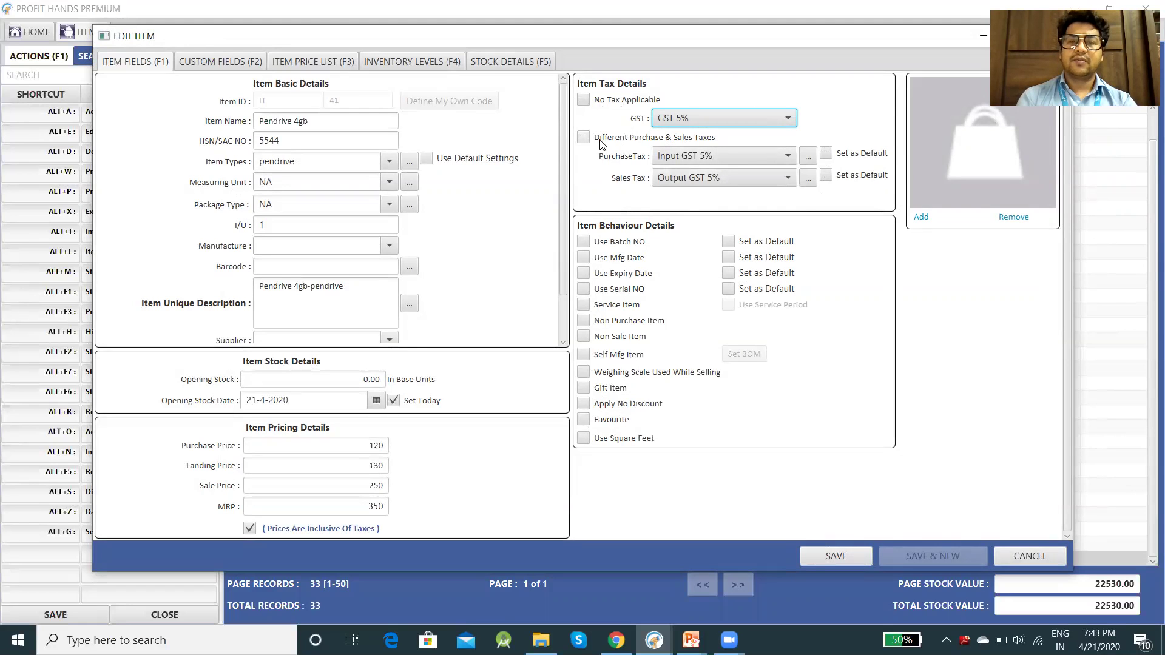
{"action": "left_click", "coordinate": [584, 138]}
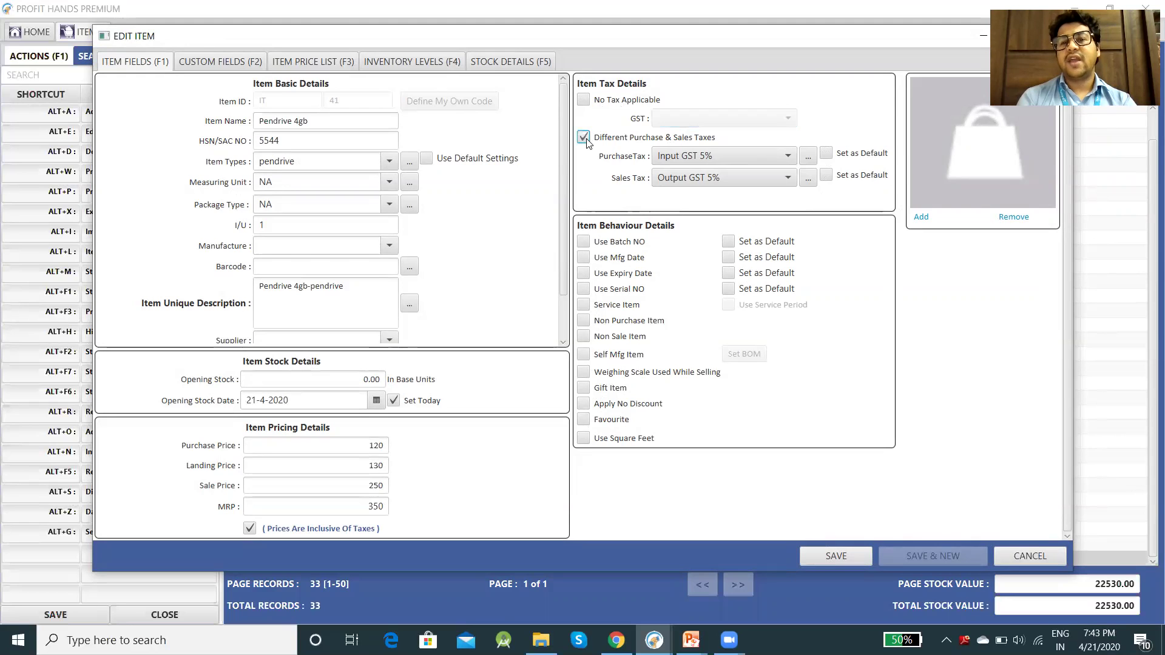
- Switch the item's sales tax to Output GST 12% and back to Output GST 5%
{"action": "left_click", "coordinate": [787, 177]}
{"action": "left_click", "coordinate": [705, 267]}
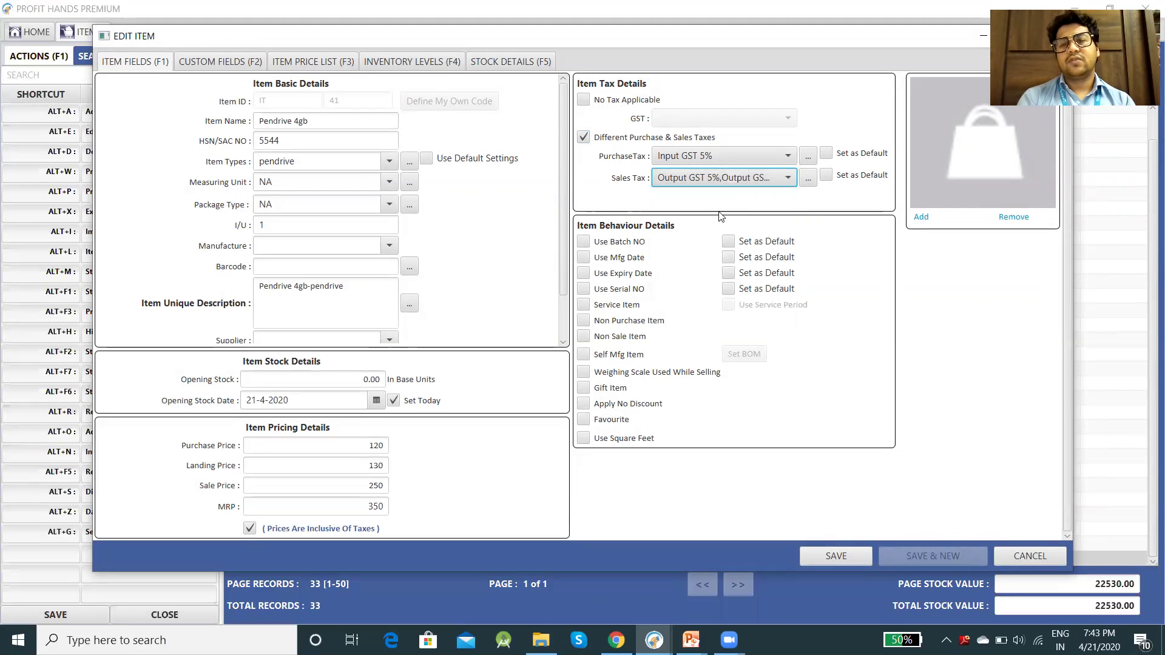
{"action": "left_click", "coordinate": [770, 181]}
{"action": "left_click", "coordinate": [662, 255]}
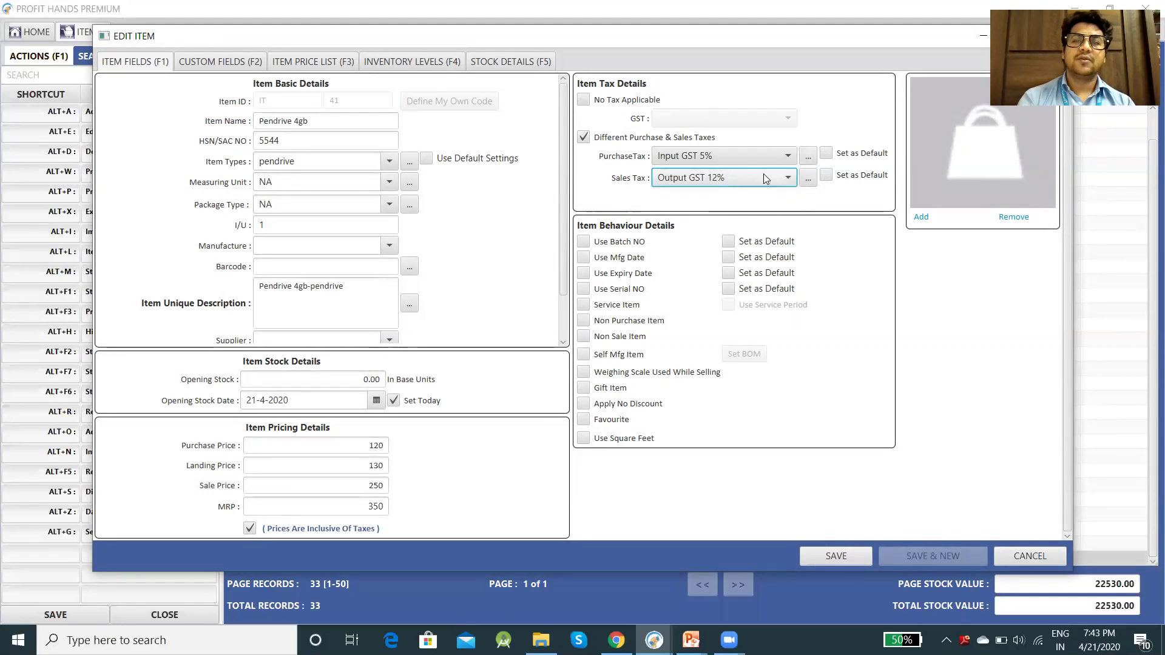
{"action": "left_click", "coordinate": [788, 179]}
{"action": "left_click", "coordinate": [661, 249]}
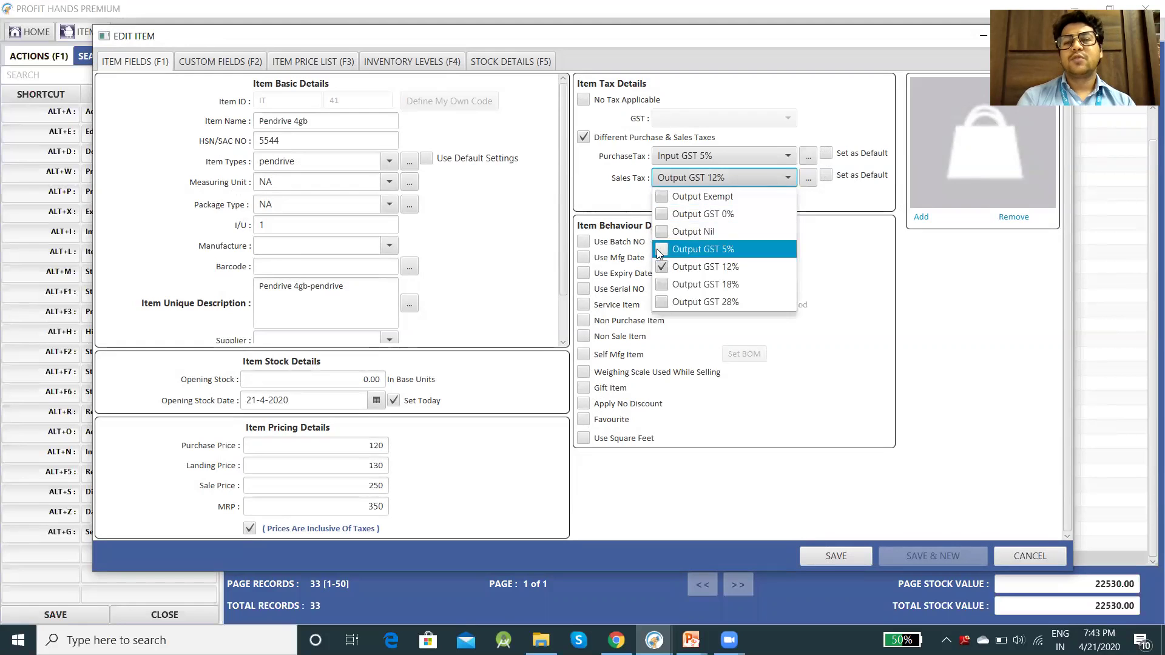
{"action": "left_click", "coordinate": [765, 180]}
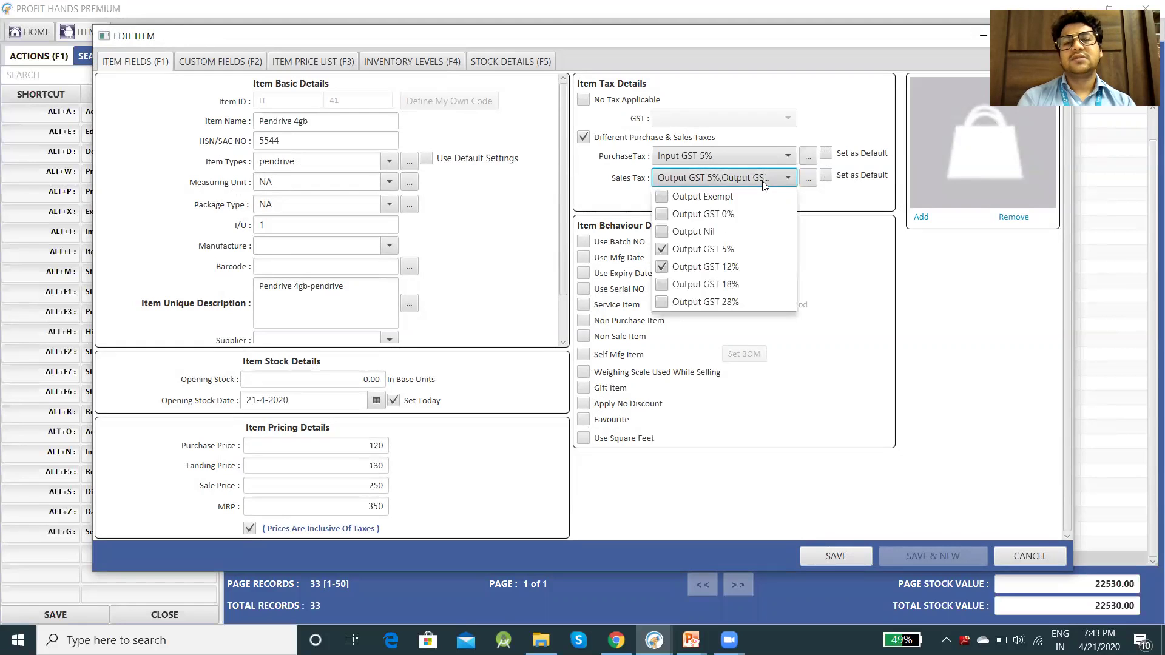
{"action": "left_click", "coordinate": [660, 268]}
{"action": "left_click", "coordinate": [660, 269]}
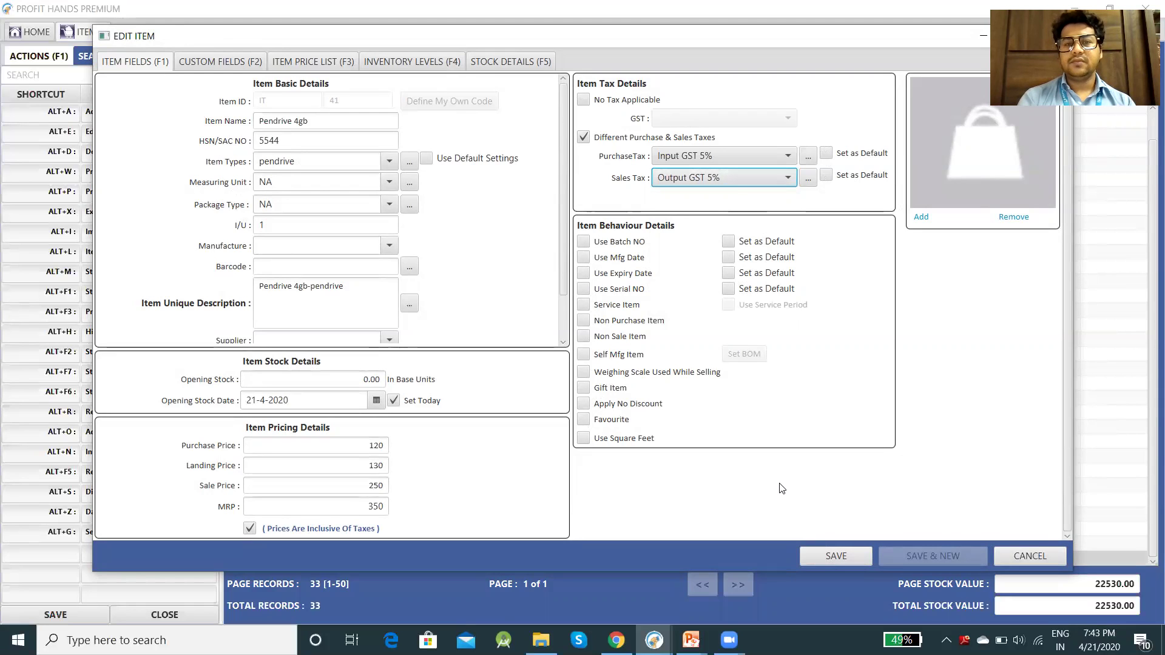
- Save the edited Pendrive 4gb item and accept the modification
{"action": "left_click", "coordinate": [820, 555]}
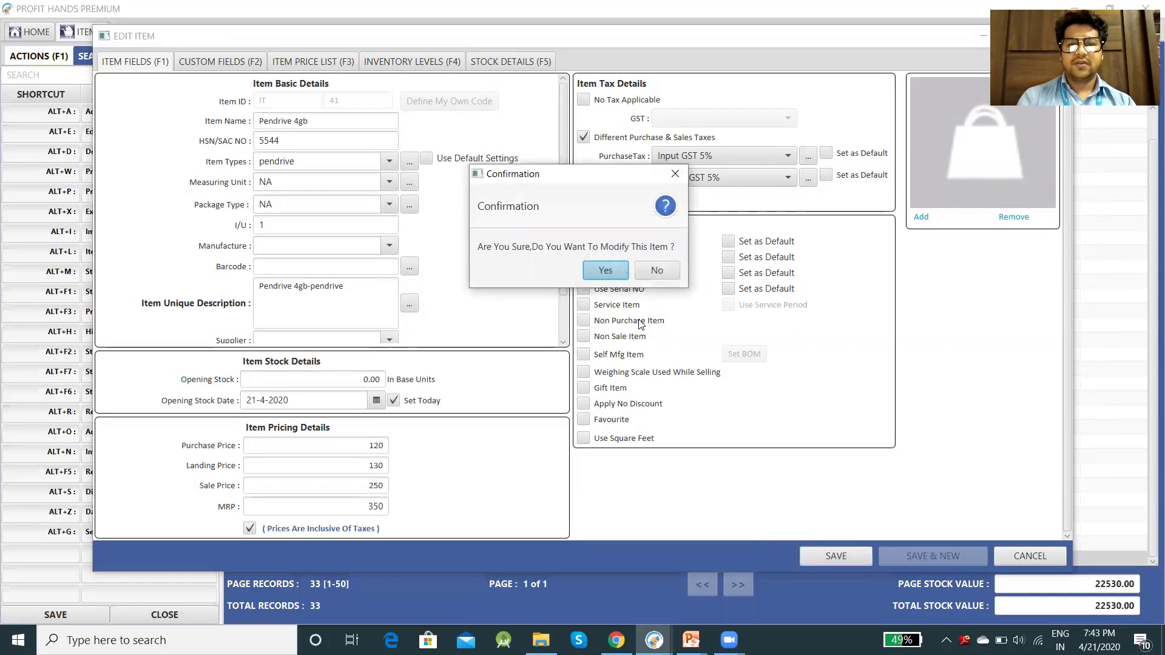
{"action": "left_click", "coordinate": [604, 271]}
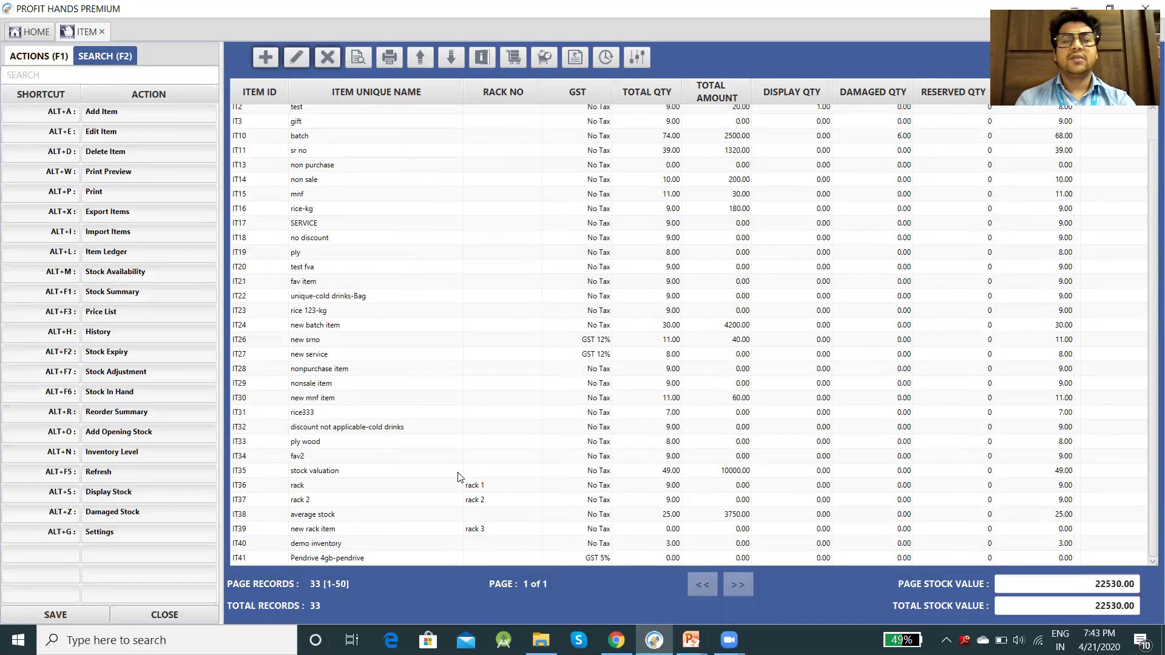
{"action": "key", "text": "alt+Tab"}
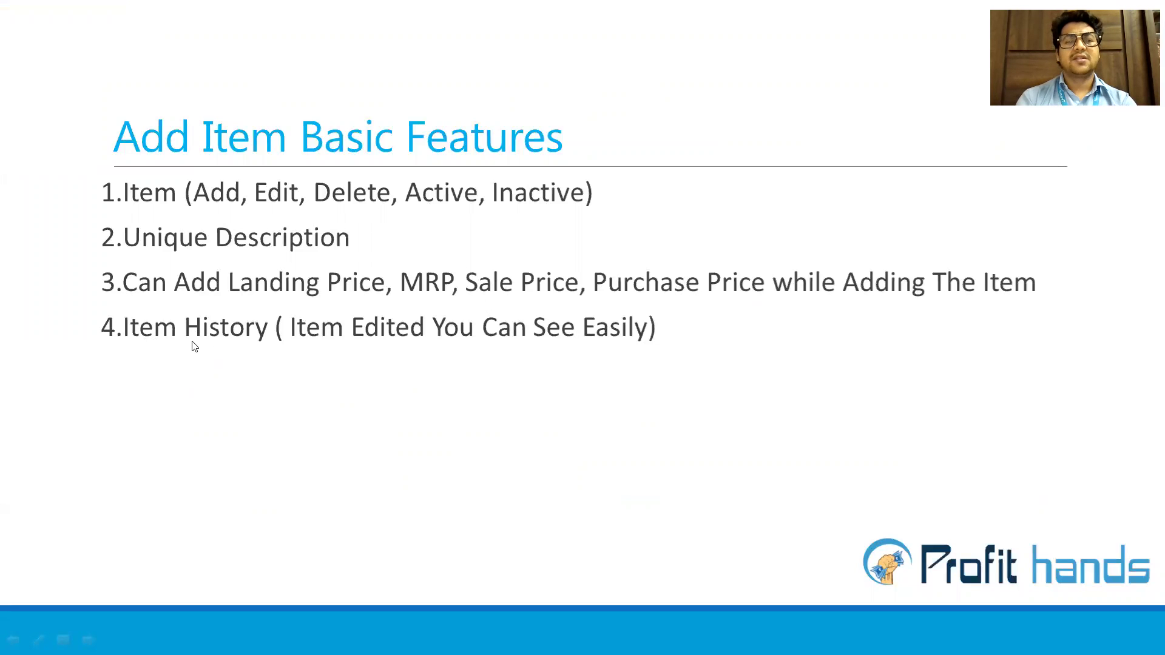
{"action": "key", "text": "alt+Tab"}
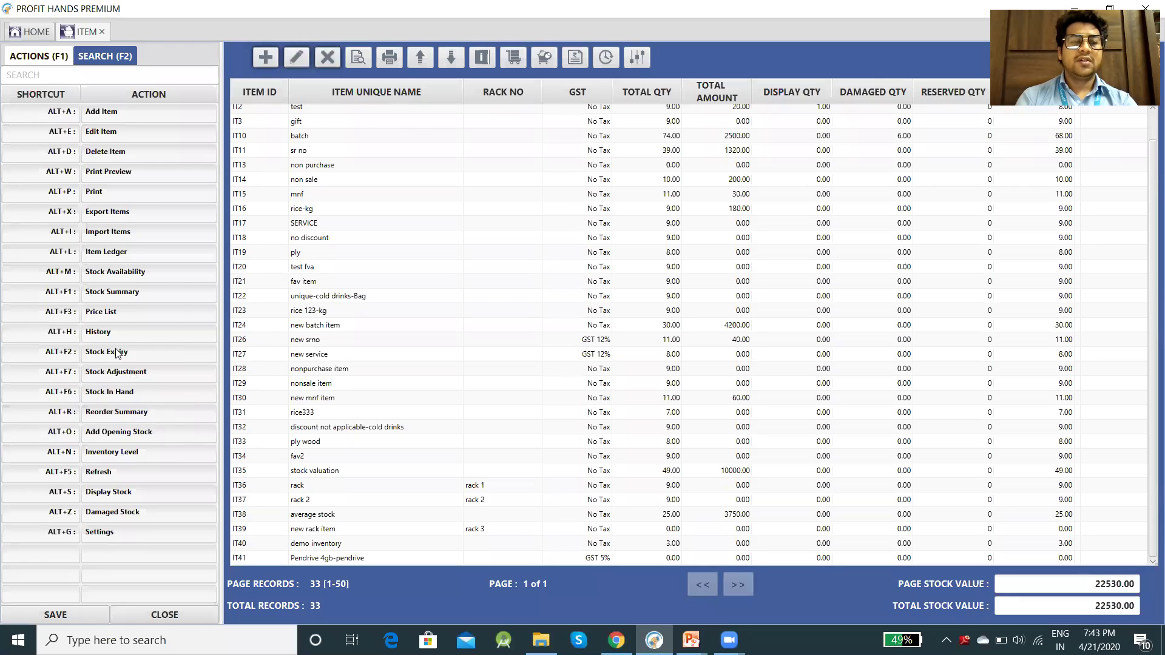
- Review the modification history of item Pendrive 4gb-pendrive, including the Item Group entry, and close the history
{"action": "left_click", "coordinate": [283, 557]}
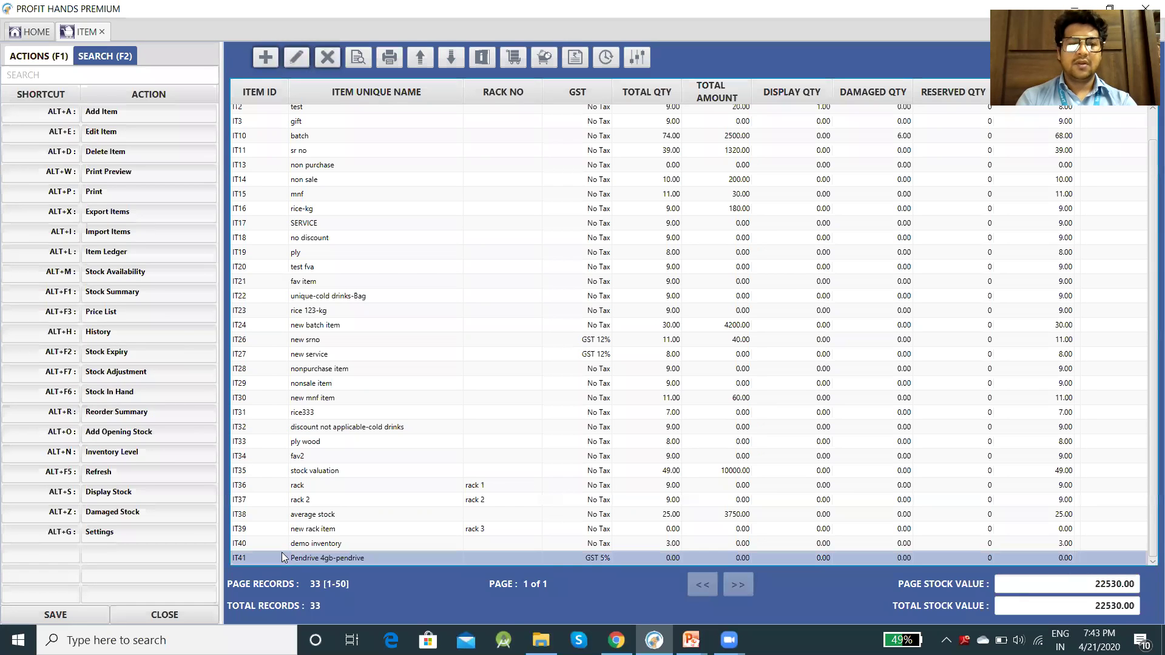
{"action": "left_click", "coordinate": [108, 333]}
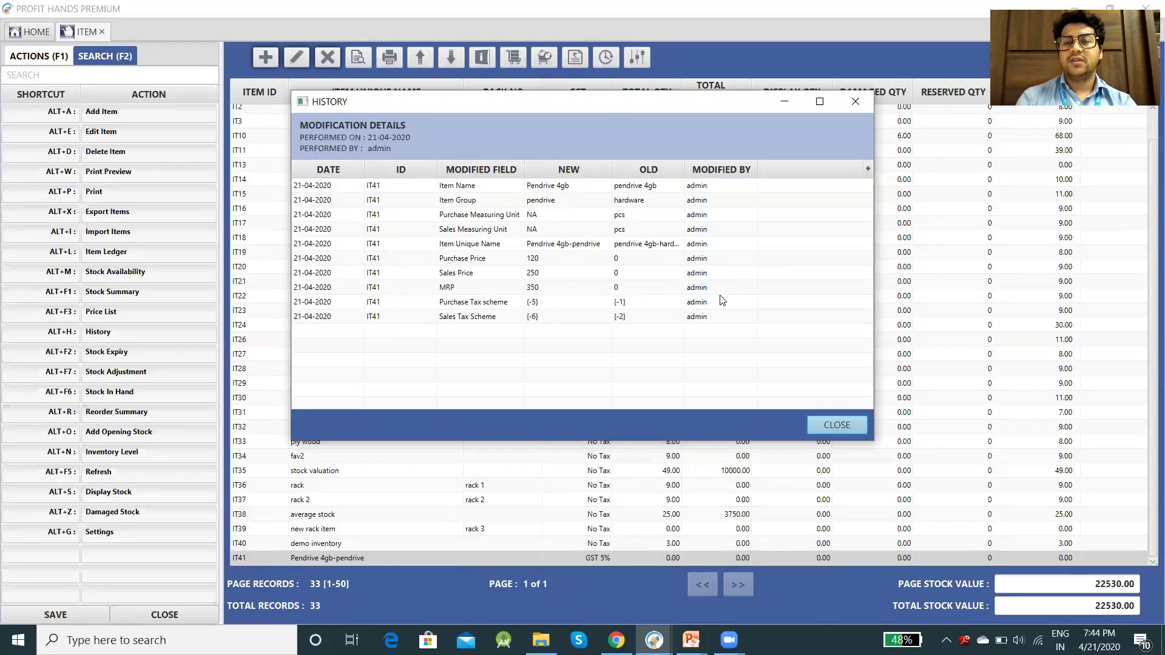
{"action": "left_click", "coordinate": [722, 206]}
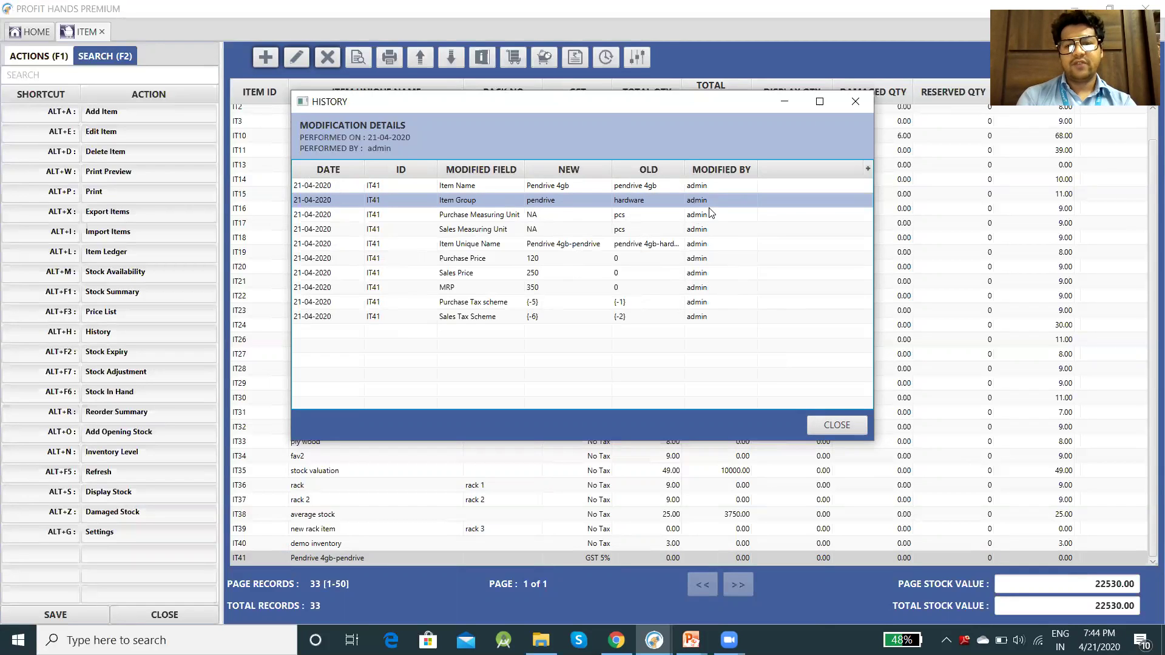
{"action": "left_click", "coordinate": [834, 425]}
{"action": "key", "text": "alt+Tab"}
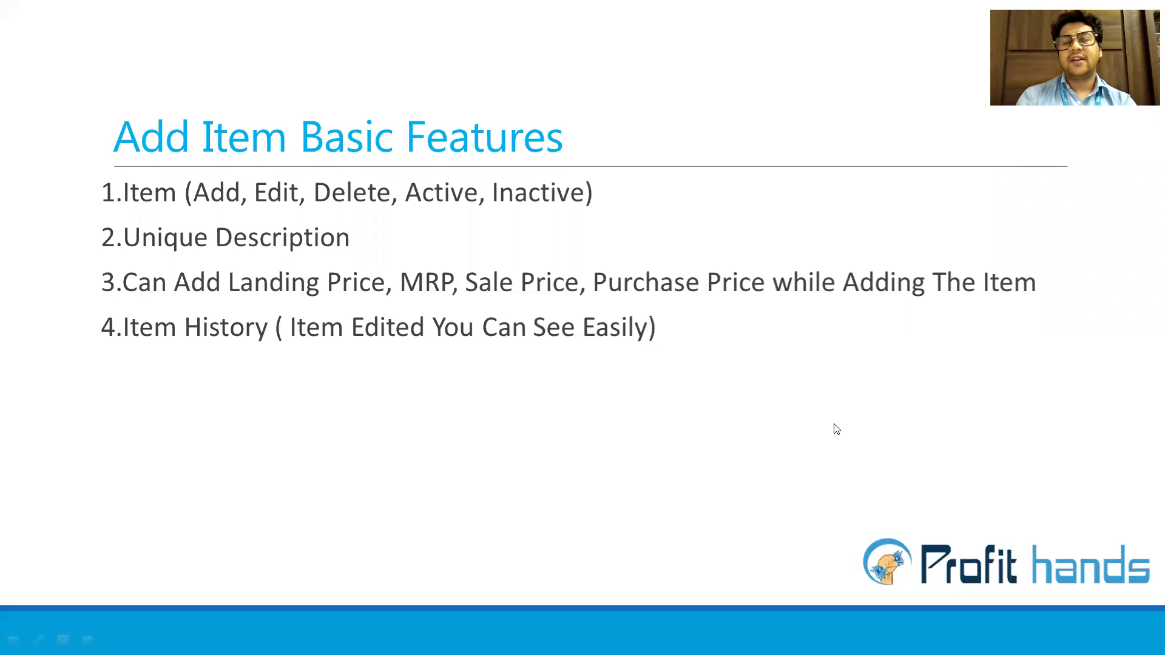
{"action": "key", "text": "Right"}
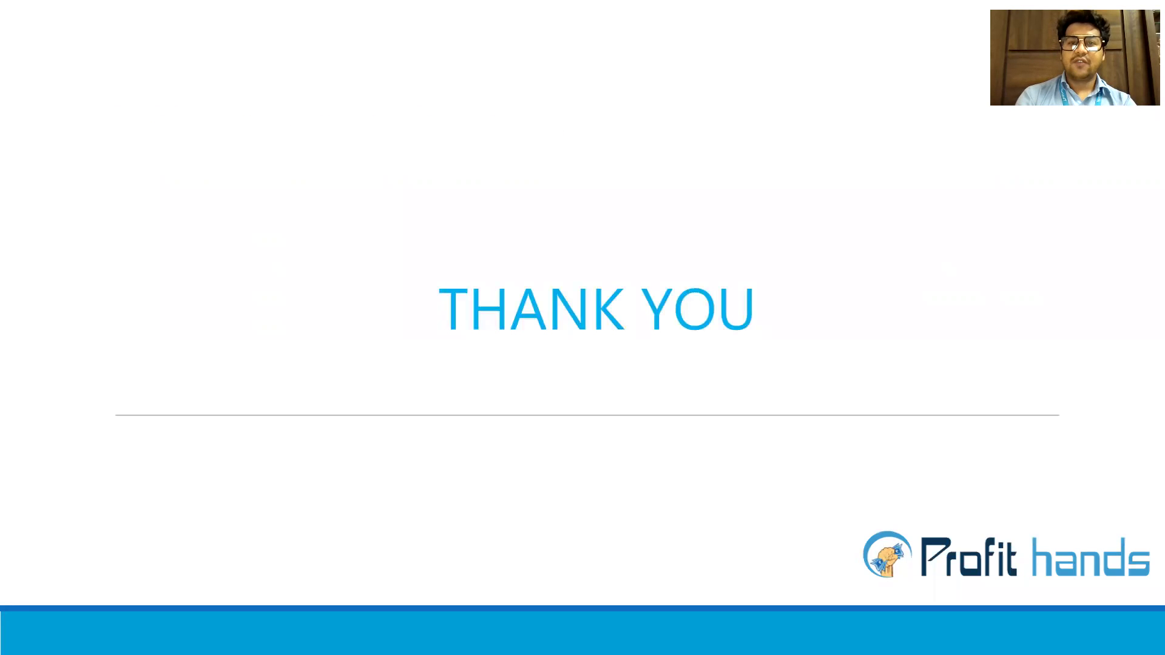